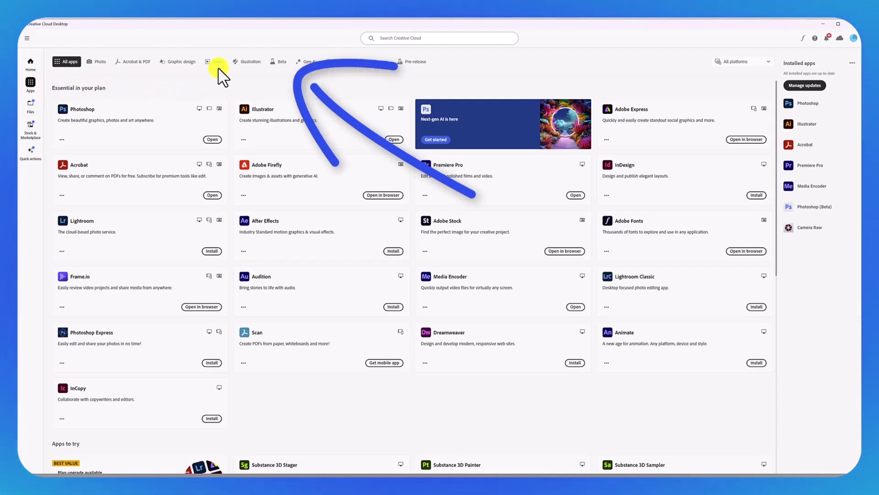
# - Filter the Creative Cloud app catalogue to the Beta category
pyautogui.click(280, 62)
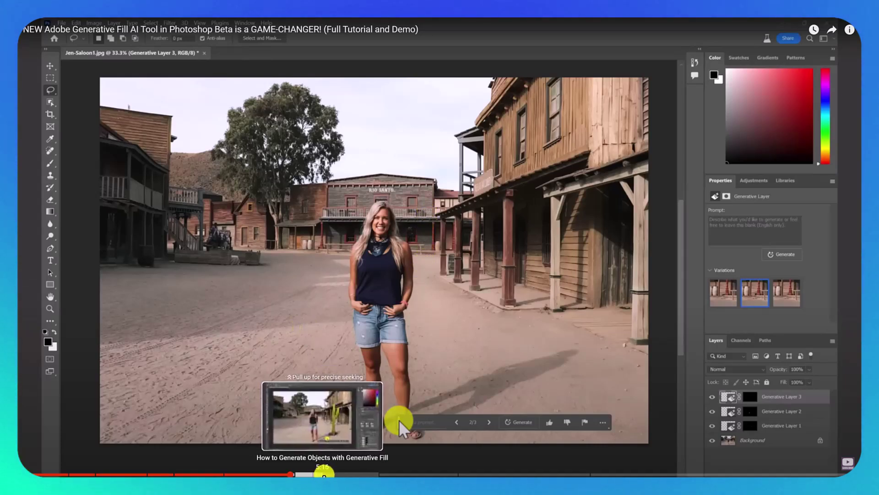
# - Seek the YouTube tutorial to about 5:13, the cowboy-boots scene
pyautogui.click(319, 473)
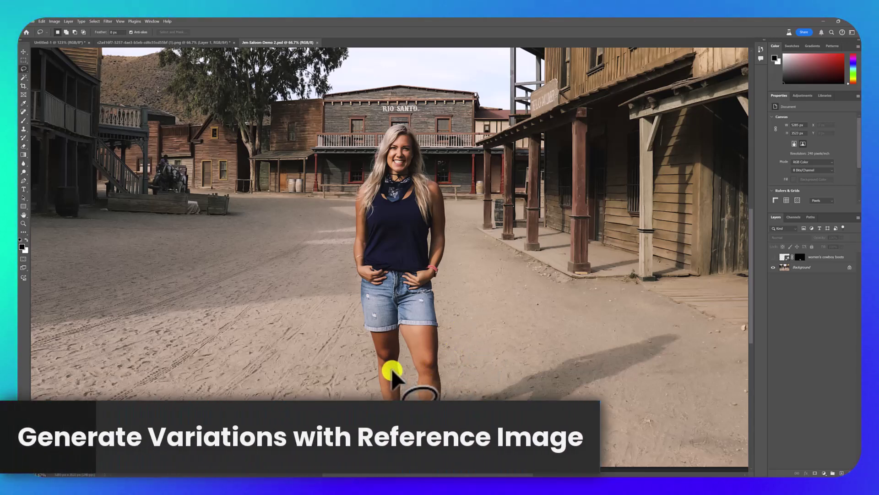
# - Draw a rectangular selection over the legs, then cancel Generative Fill and deselect
pyautogui.click(23, 60)
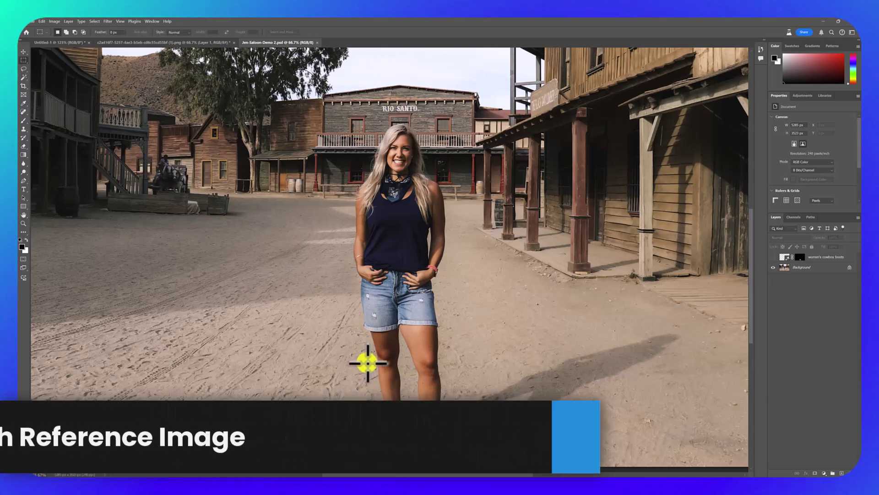
pyautogui.moveTo(356, 360); pyautogui.dragTo(475, 460)
pyautogui.click(374, 345)
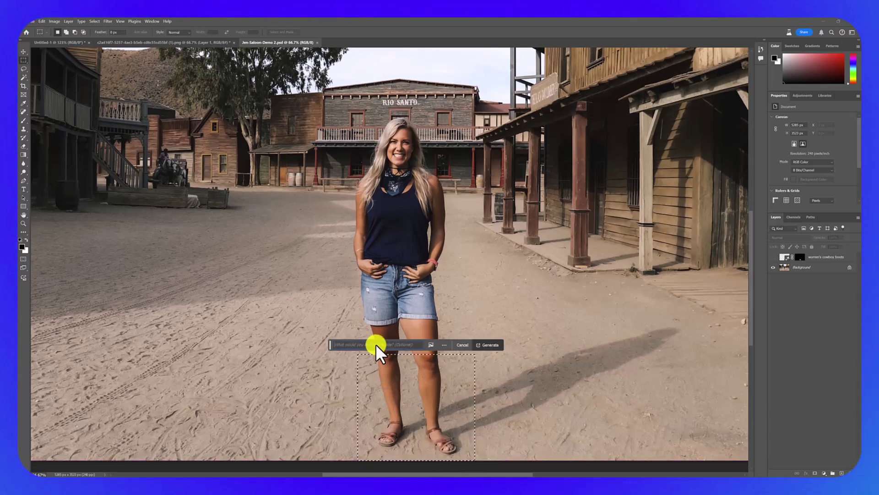
pyautogui.click(458, 343)
pyautogui.click(469, 345)
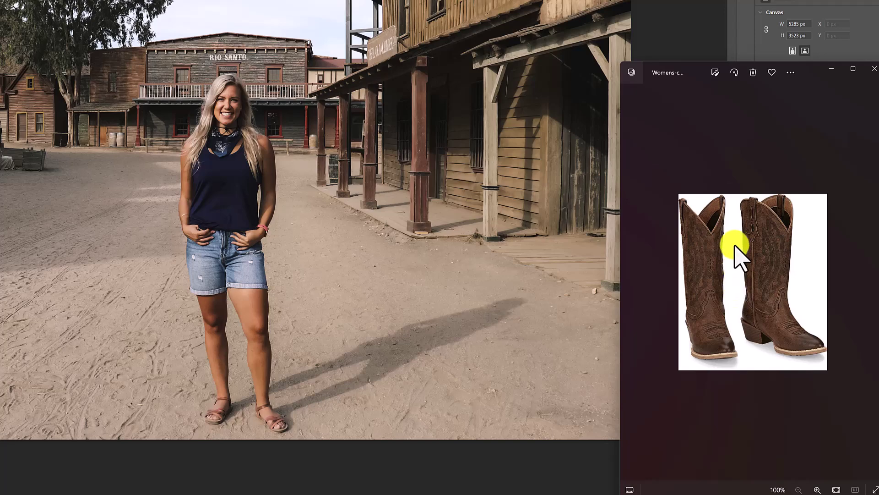
# - Attach the brown cowboy-boots photo as the Generative Fill reference image
pyautogui.click(268, 446)
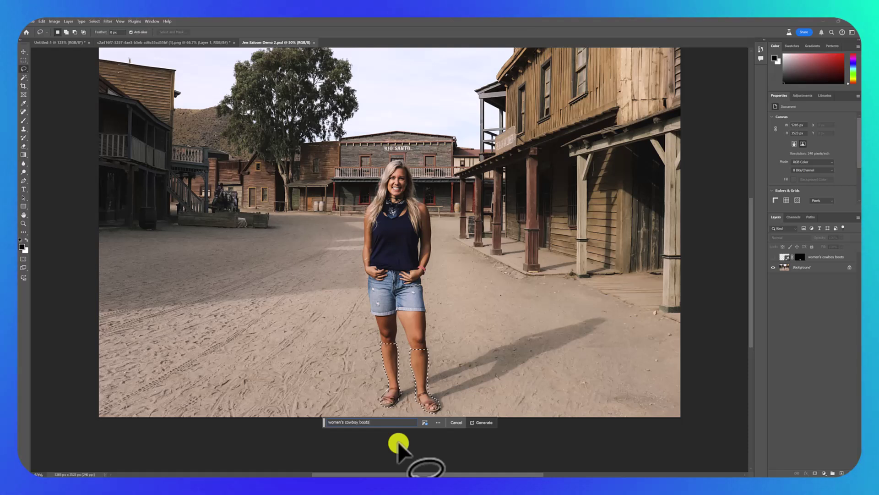
# - Generate the cowboy boots and compare variations with the reference photo, choosing the third
pyautogui.click(481, 422)
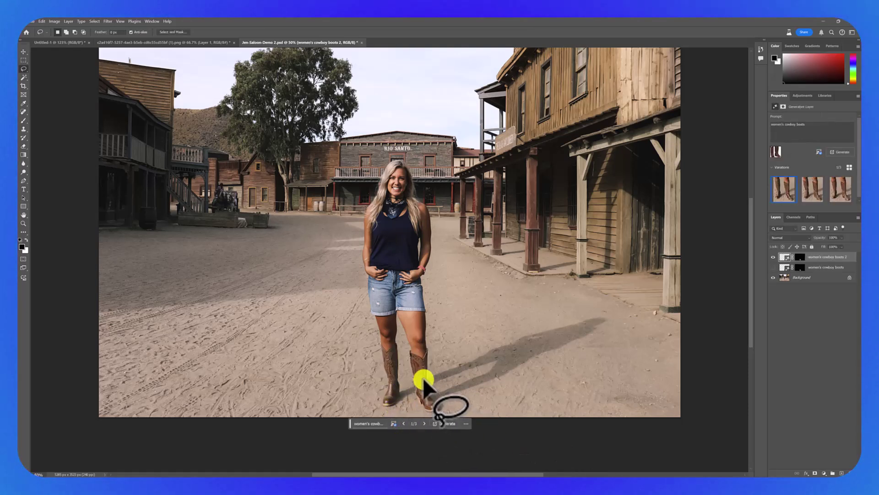
pyautogui.scroll(2, 395, 397)
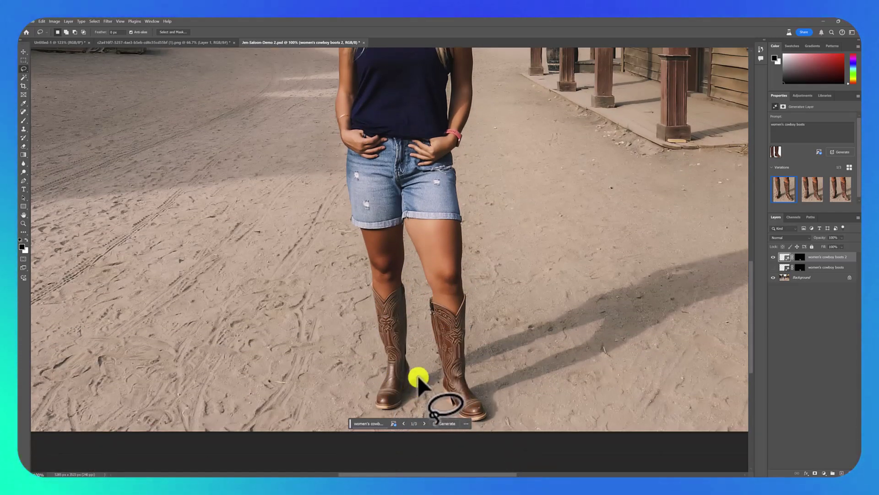
pyautogui.click(813, 190)
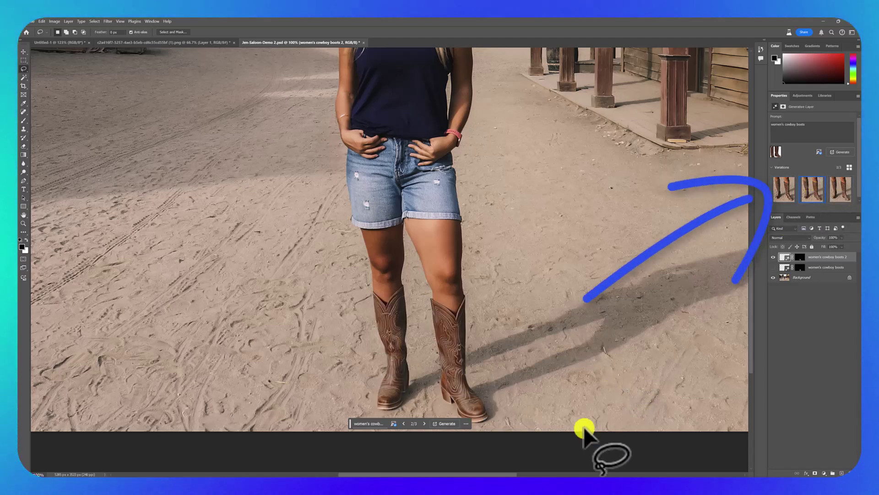
pyautogui.hotkey('alt', 'Tab')
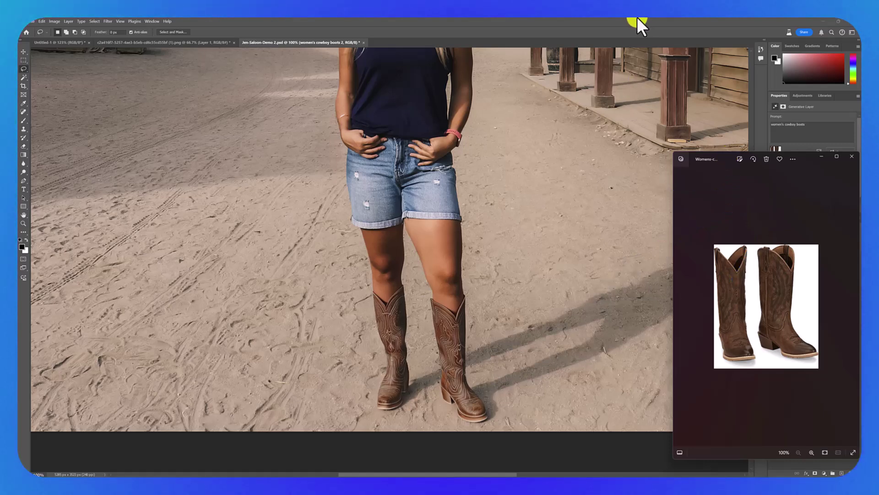
pyautogui.hotkey('alt', 'Tab')
pyautogui.click(831, 188)
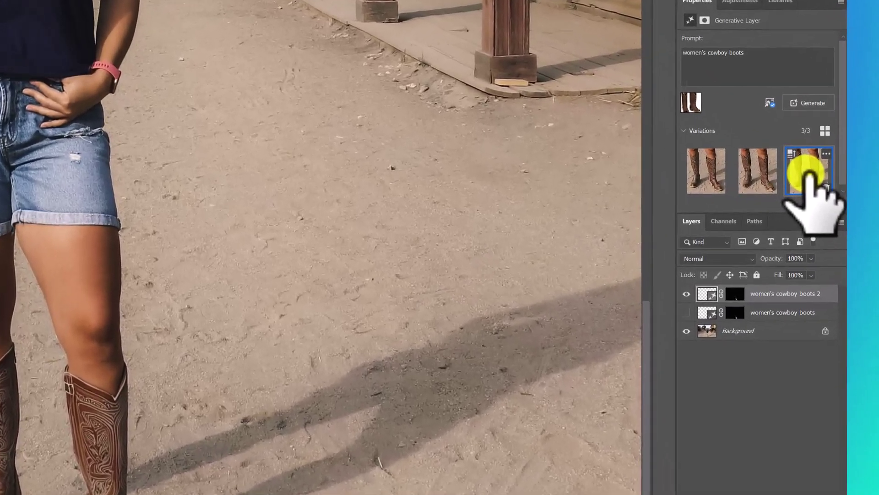
# - Generate more variations similar to the third boots option, then zoom out
pyautogui.rightClick(823, 181)
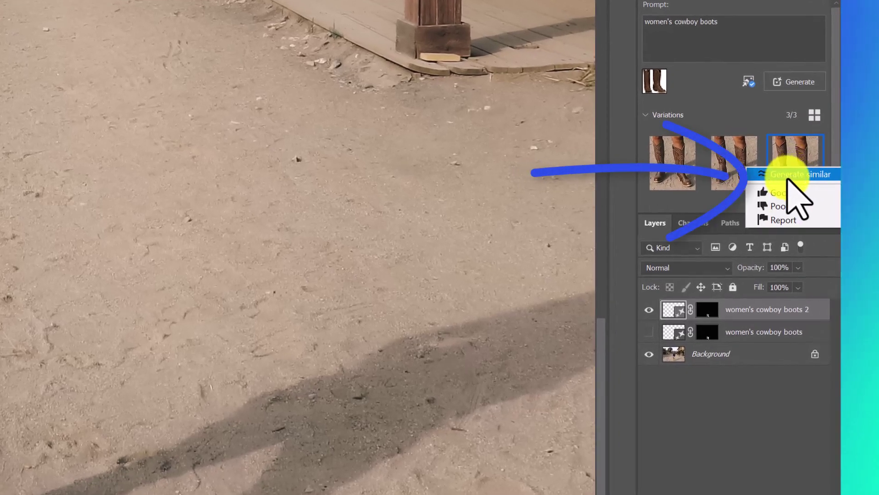
pyautogui.click(787, 175)
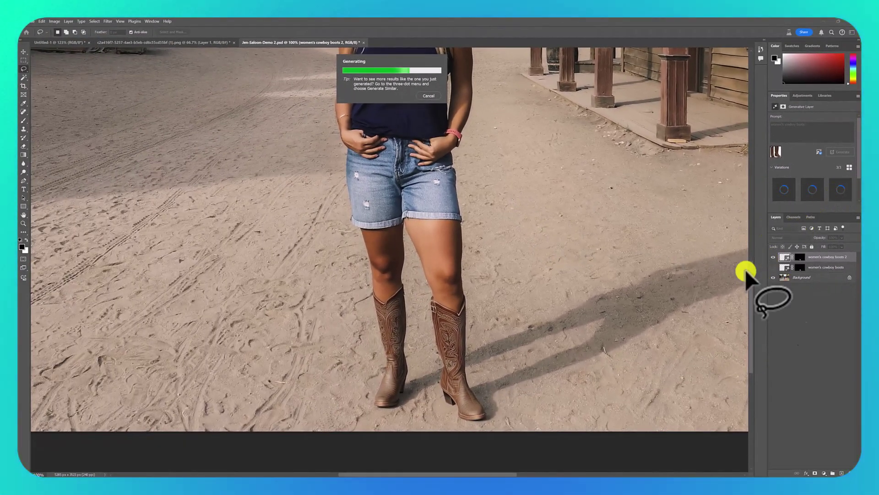
pyautogui.hotkey('ctrl', '-')
pyautogui.scroll(2, 543, 309)
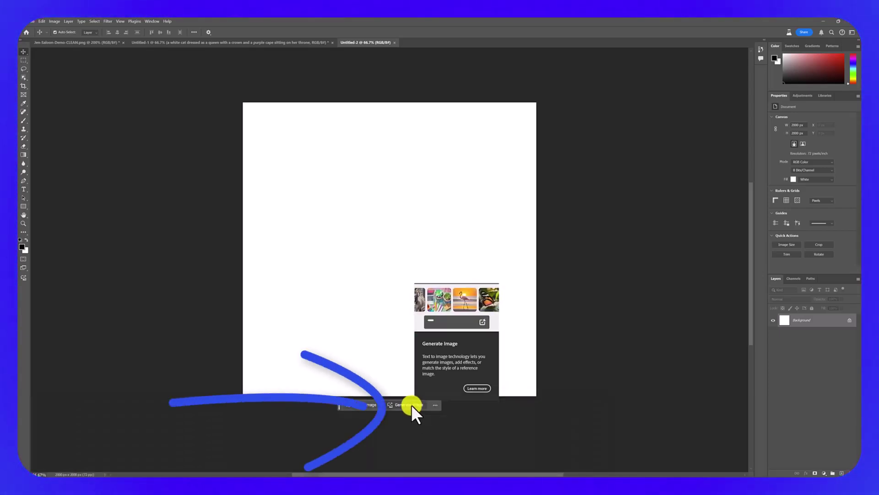
# - Enter the Generate Image prompt 'a white cat dressed as a queen wearing a crown' with content type Art
pyautogui.click(411, 405)
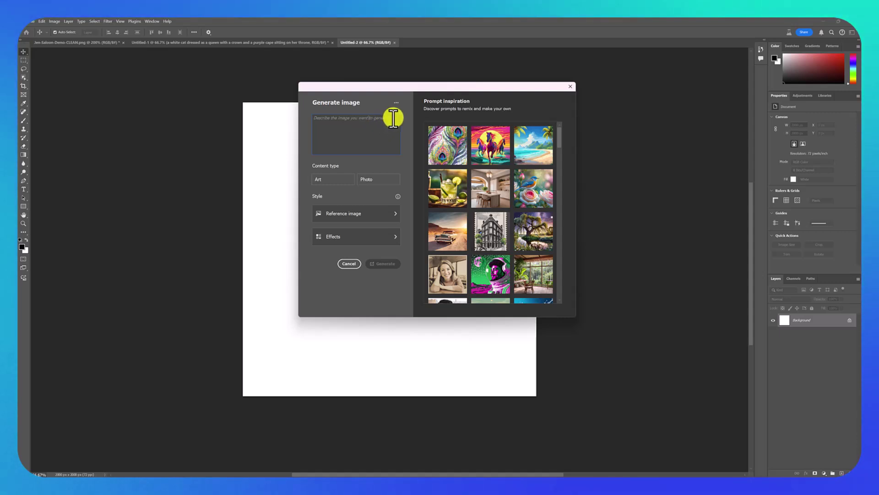
pyautogui.write('a white')
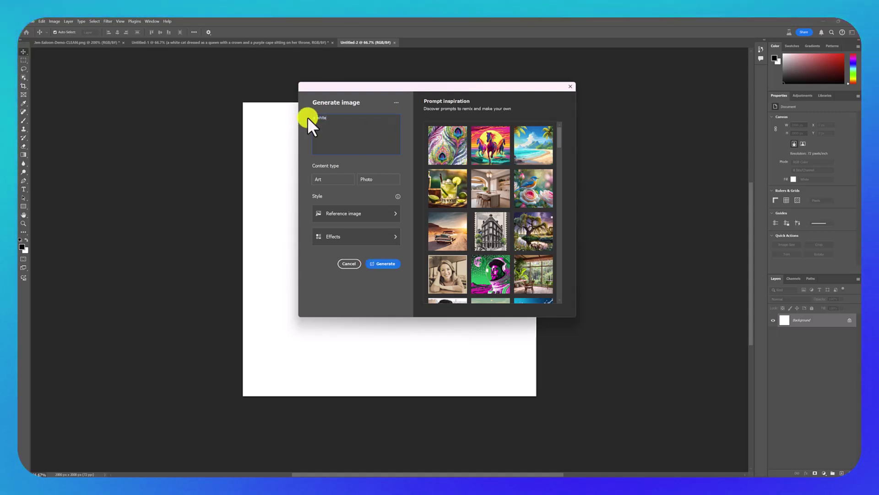
pyautogui.write(' cat dressed as a q')
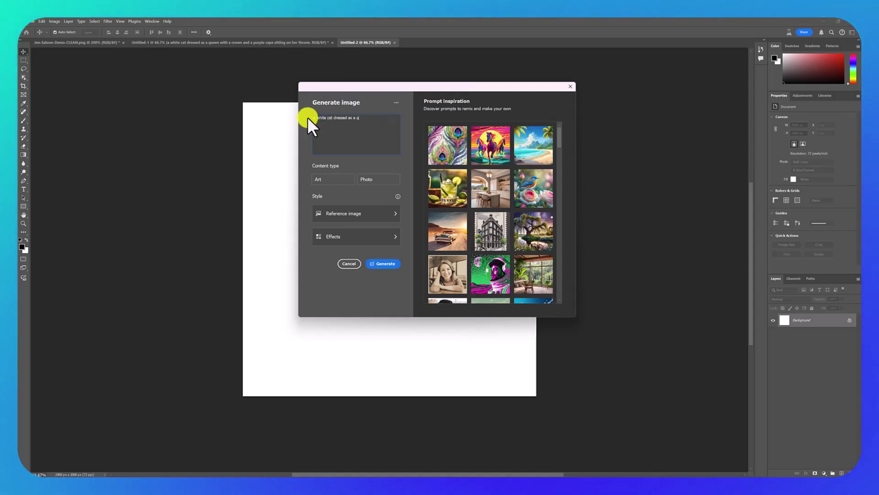
pyautogui.write('ueen wearing a cr')
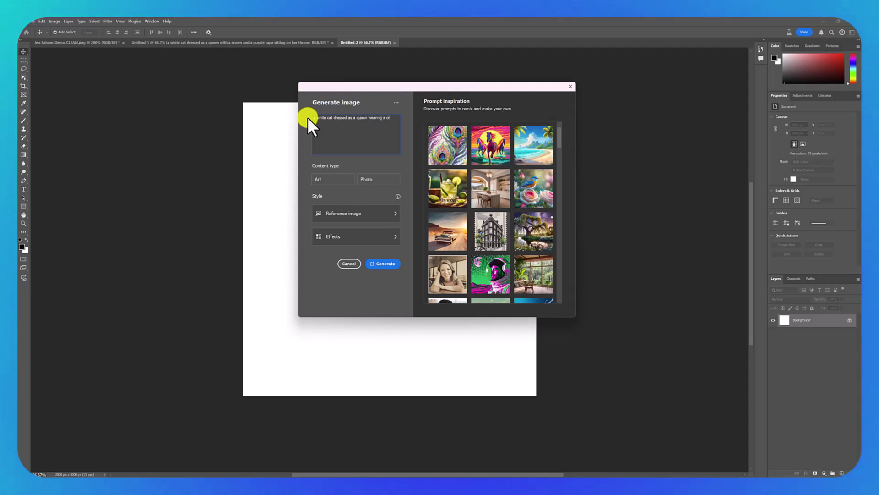
pyautogui.write('own and a purple cape')
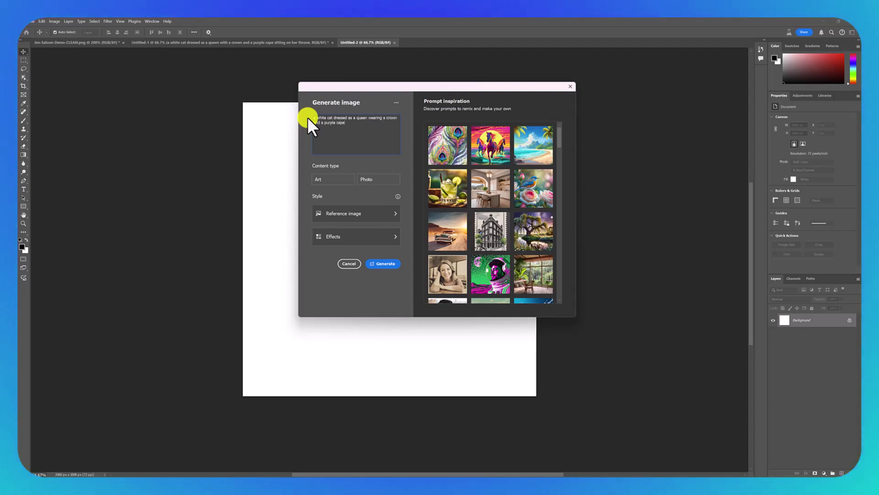
pyautogui.click(339, 181)
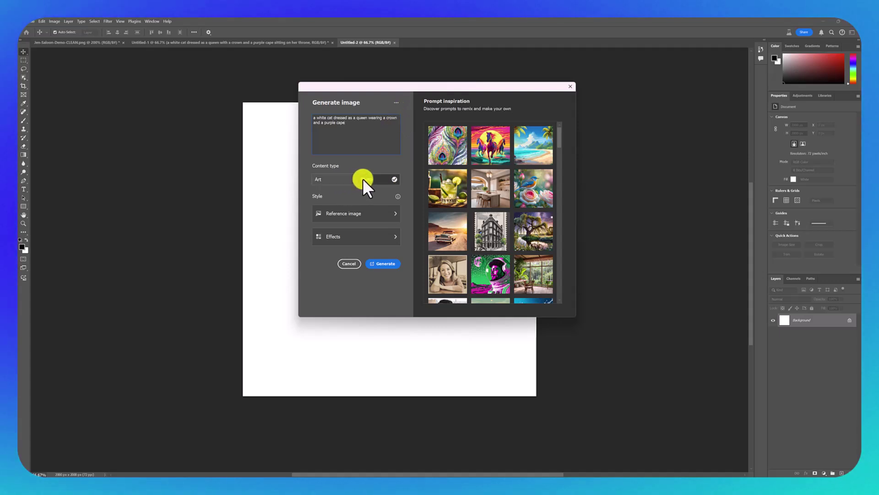
# - Browse reference images and effects, try Hyper realistic, and generate the cat queen
pyautogui.click(376, 213)
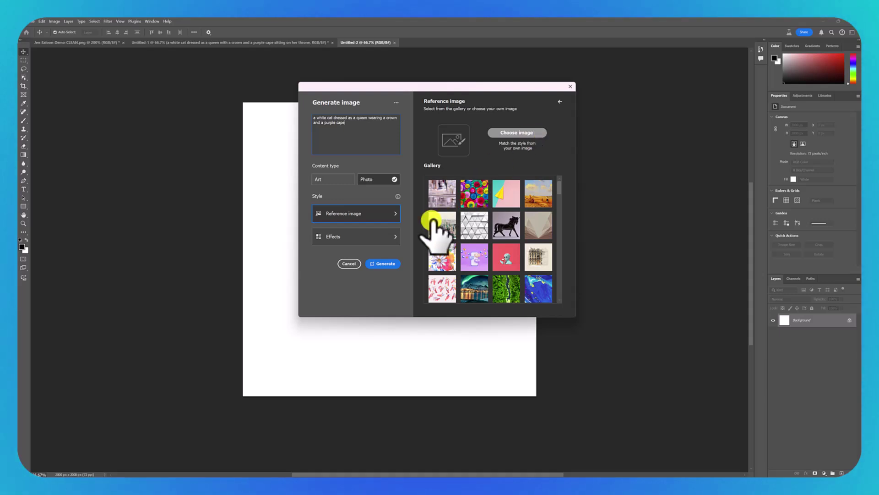
pyautogui.click(382, 237)
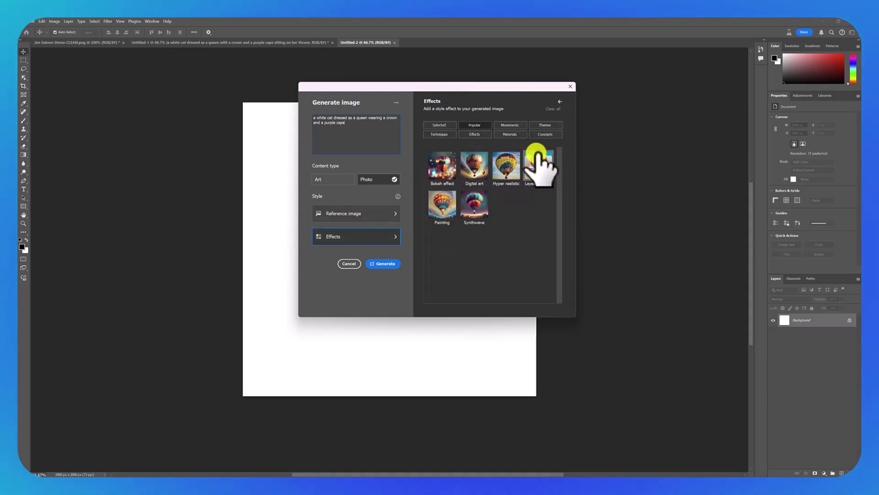
pyautogui.click(506, 176)
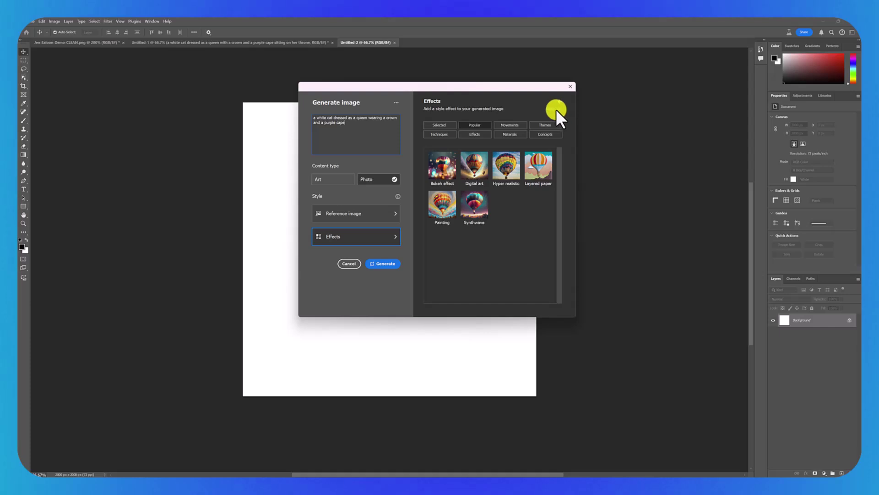
pyautogui.click(365, 214)
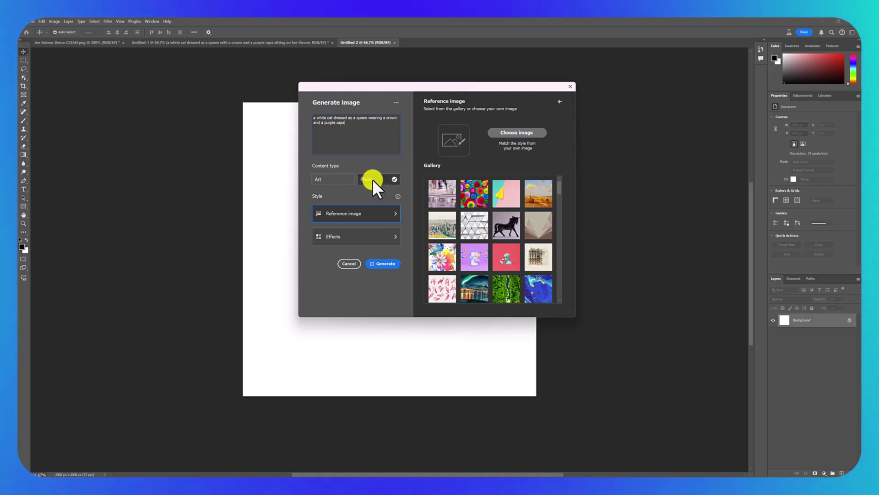
pyautogui.click(394, 262)
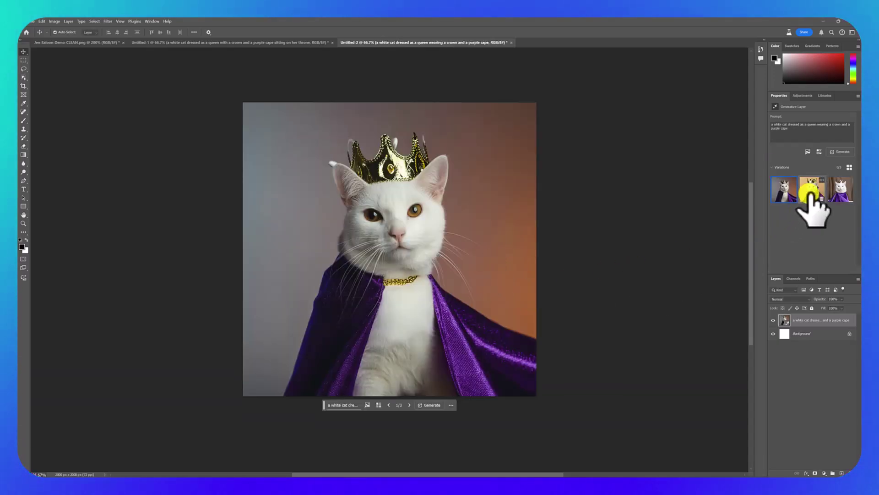
# - Show the third cat variation with brown curtains and open the prompt text's menu
pyautogui.click(811, 191)
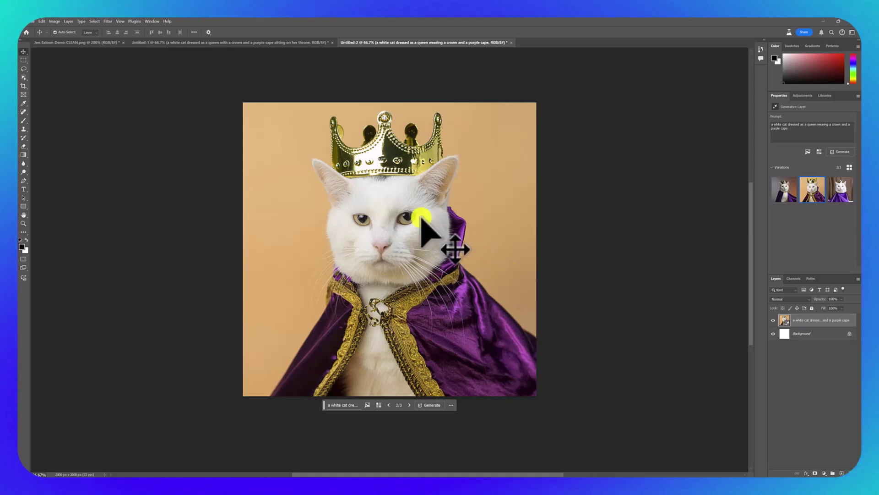
pyautogui.click(840, 192)
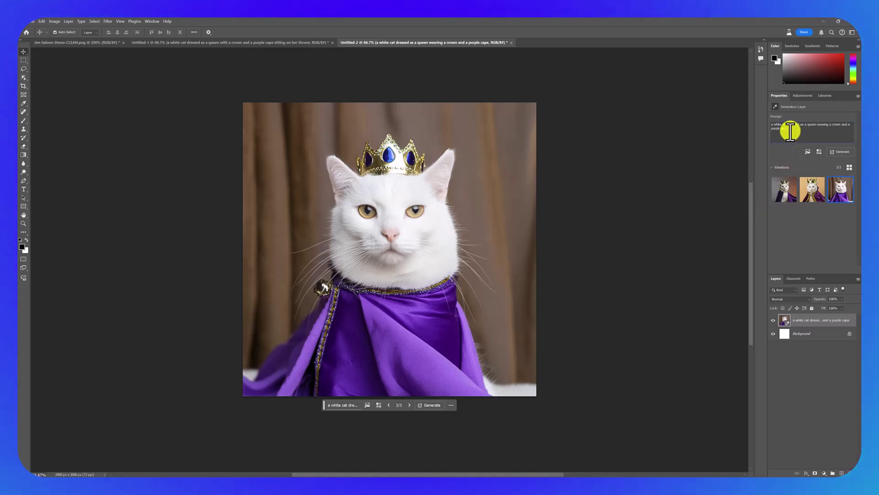
pyautogui.rightClick(775, 128)
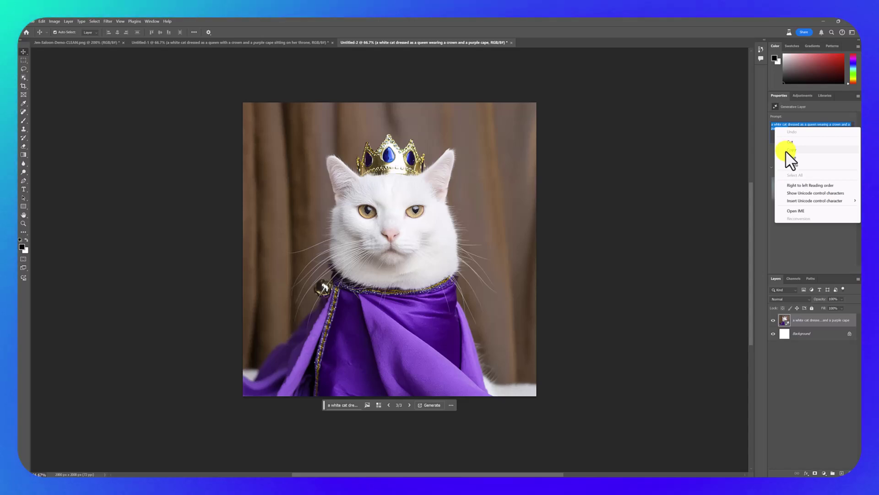
# - Copy the cat queen prompt and Generative Fill the whole artboard with it
pyautogui.click(785, 150)
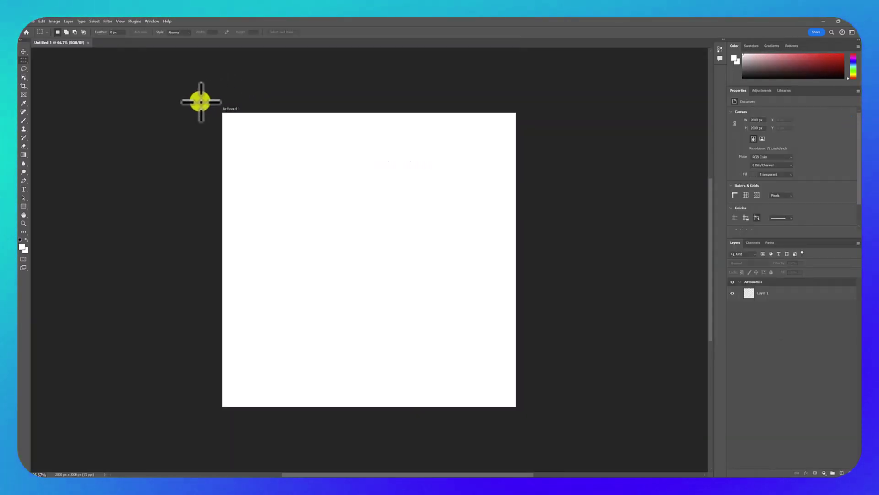
pyautogui.click(23, 60)
pyautogui.moveTo(223, 113); pyautogui.dragTo(572, 409)
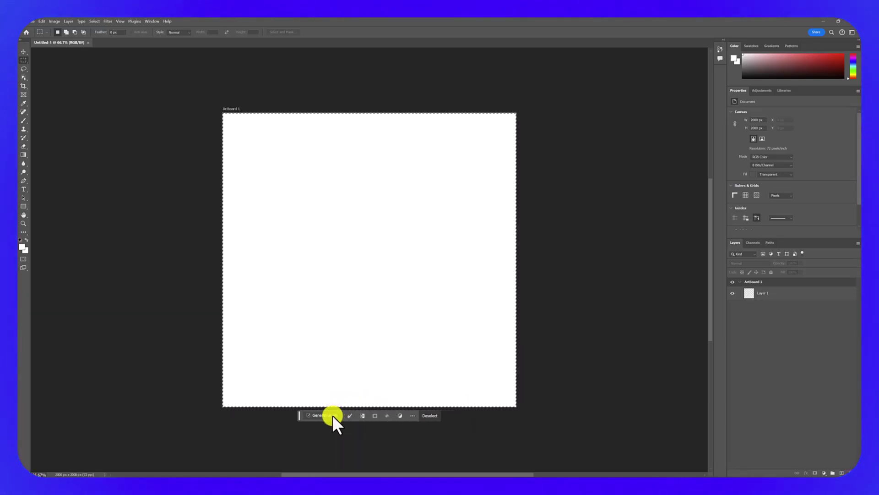
pyautogui.click(333, 415)
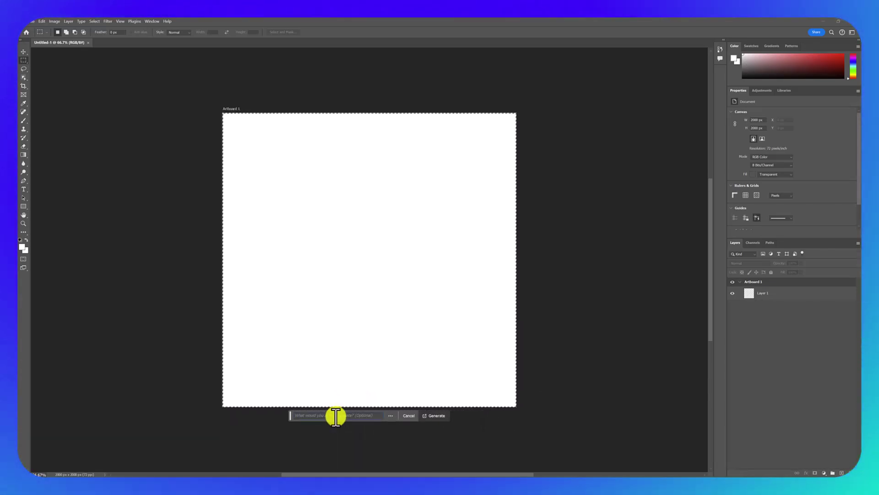
pyautogui.rightClick(336, 416)
pyautogui.click(354, 351)
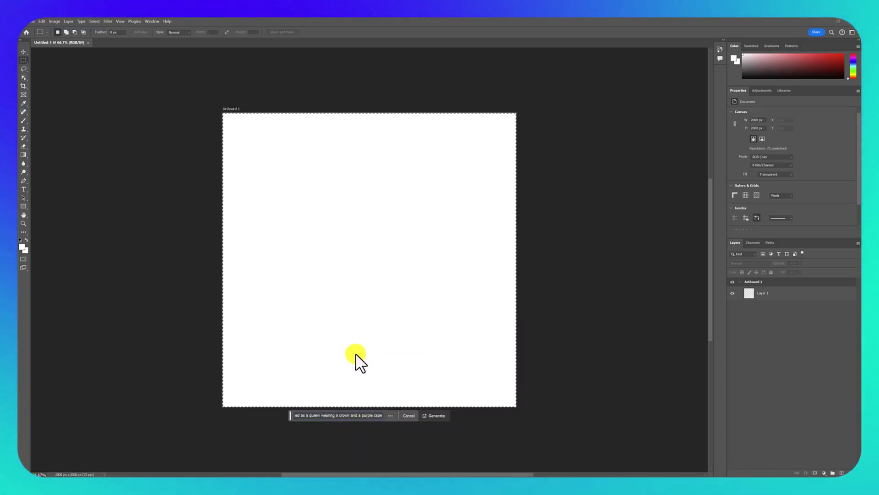
pyautogui.click(435, 416)
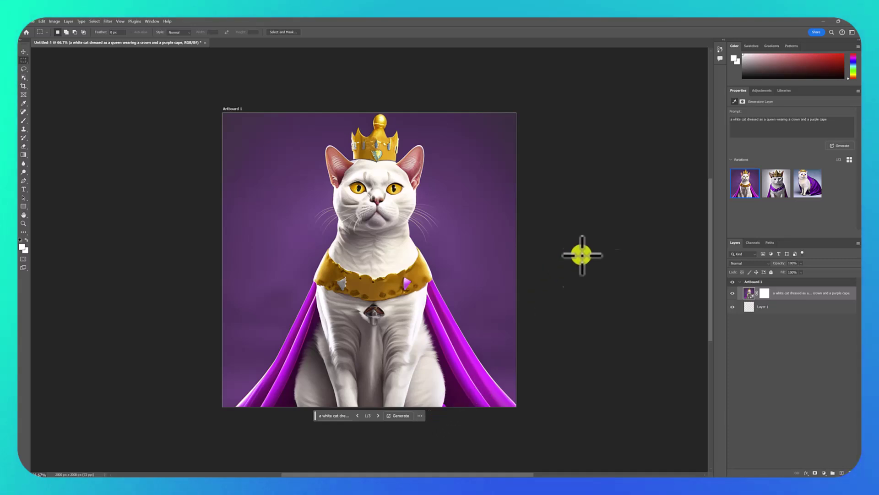
# - Review the cat variations, regenerate with 'hyper realistic' added, and browse the six results
pyautogui.click(779, 185)
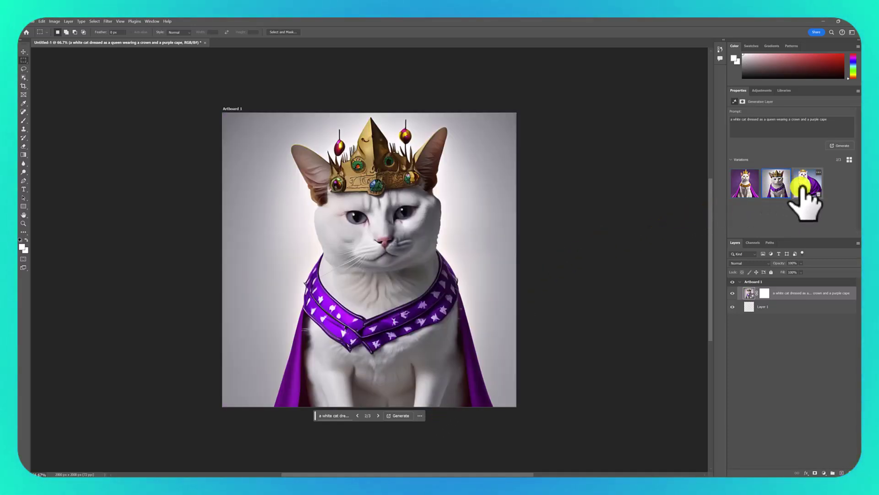
pyautogui.click(799, 185)
pyautogui.click(784, 185)
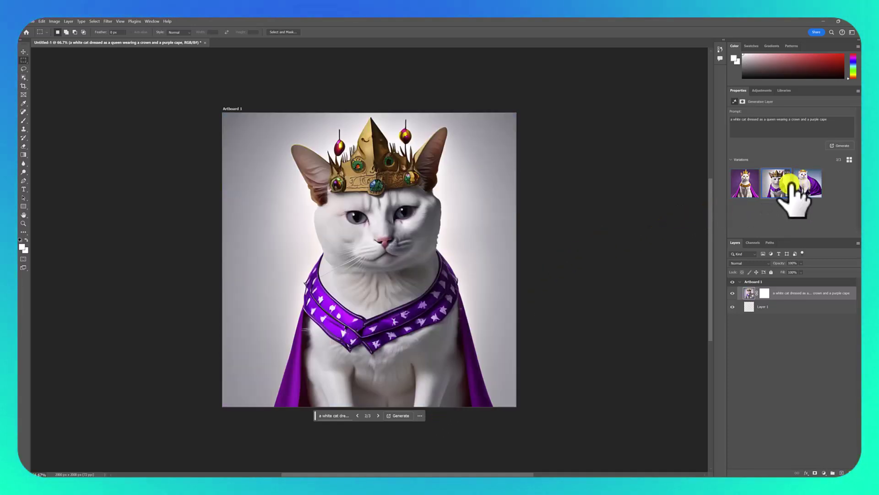
pyautogui.click(745, 183)
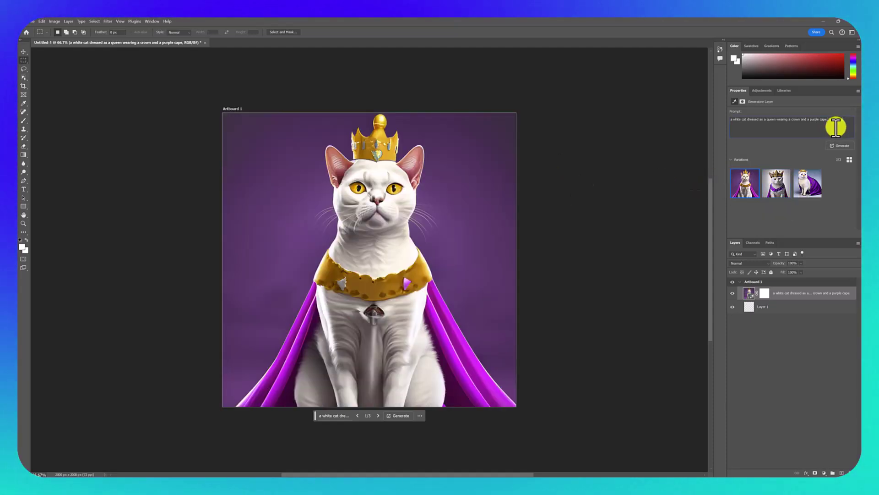
pyautogui.write(', hyper realistic')
pyautogui.click(841, 146)
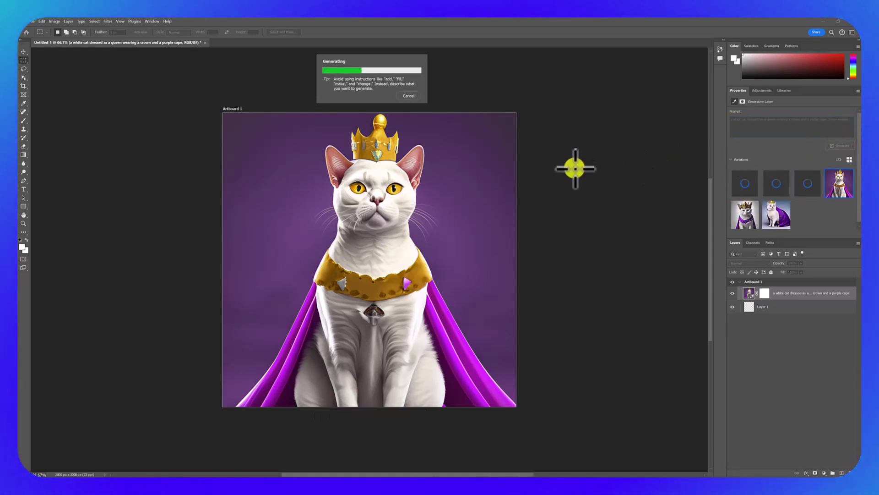
pyautogui.click(784, 183)
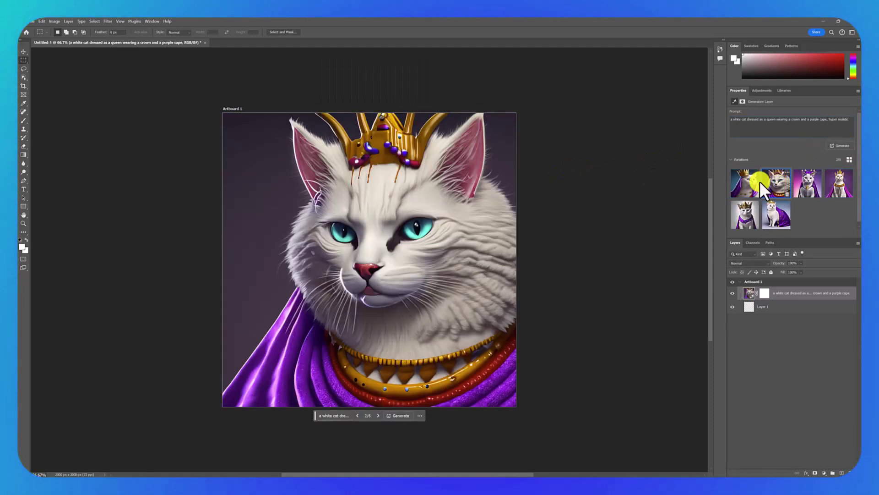
pyautogui.click(748, 183)
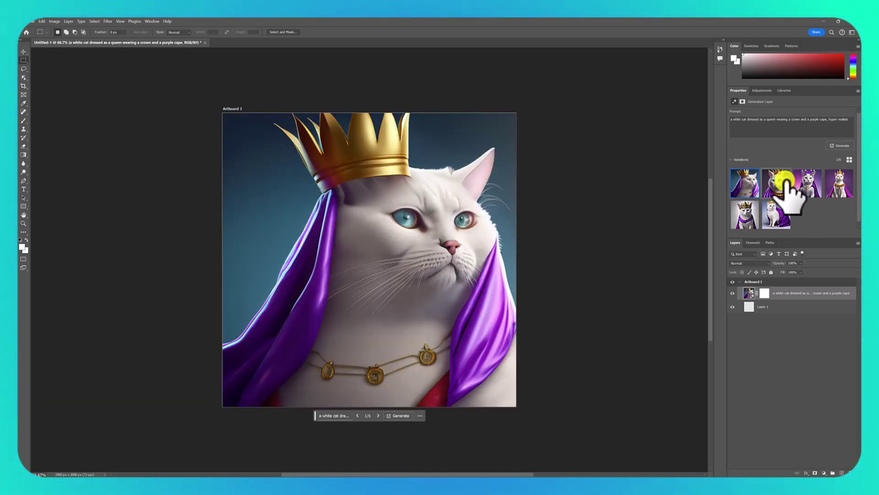
pyautogui.click(780, 183)
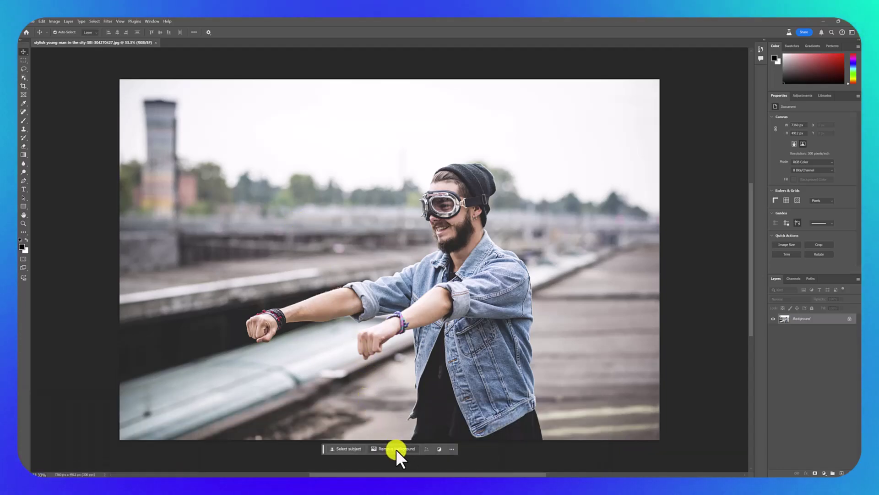
# - Remove the man's background, generate 'abandoned street, graffiti on walls', and compare the shutter and concrete variations
pyautogui.click(396, 449)
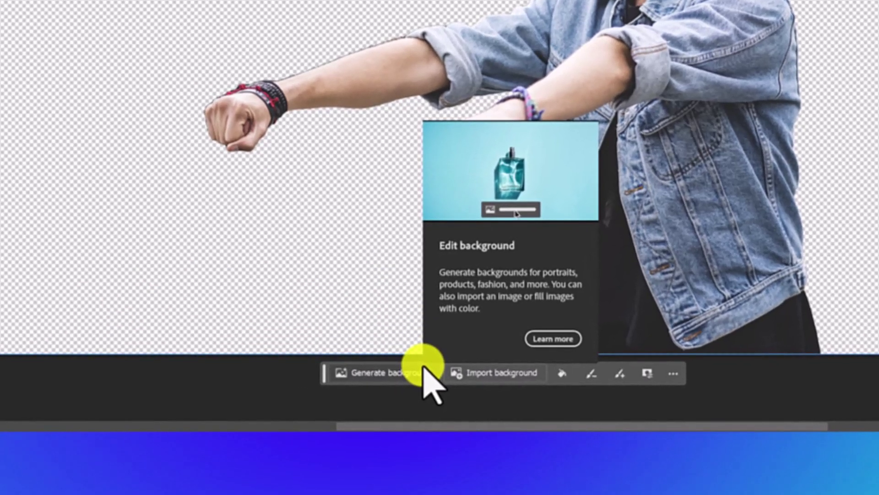
pyautogui.click(424, 370)
pyautogui.write('abandoned street, graffiti on walls')
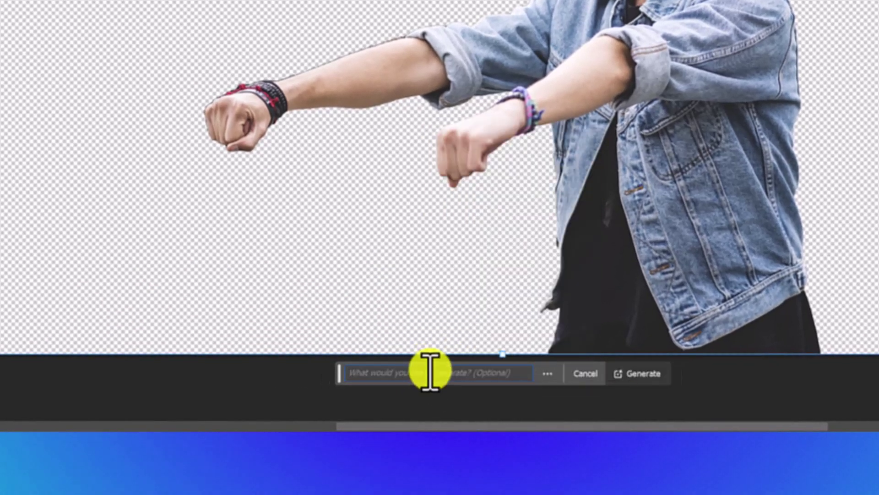
pyautogui.click(647, 374)
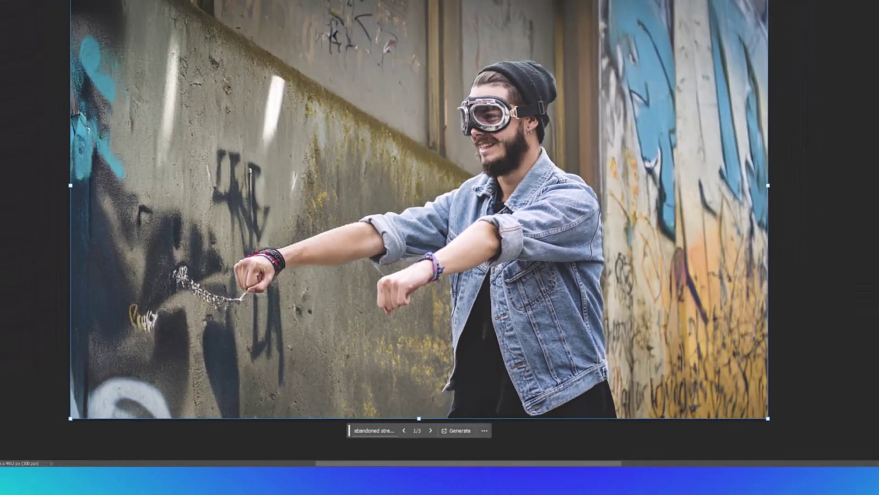
pyautogui.click(818, 186)
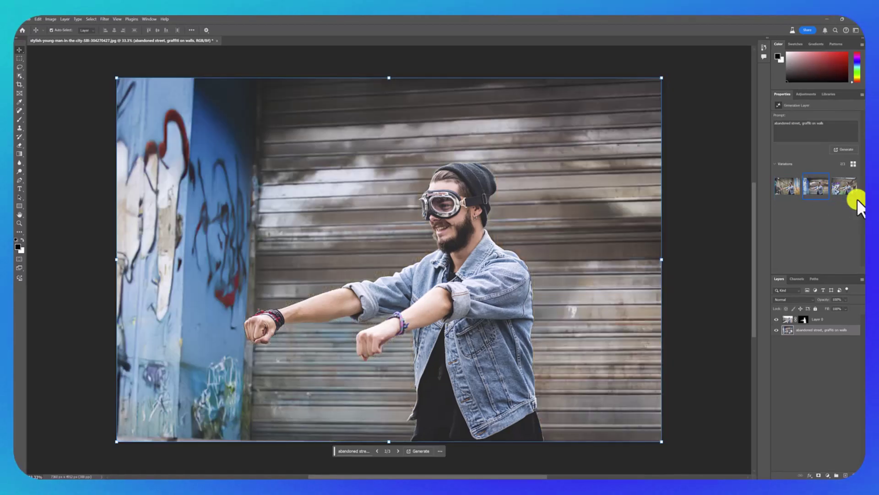
pyautogui.click(843, 188)
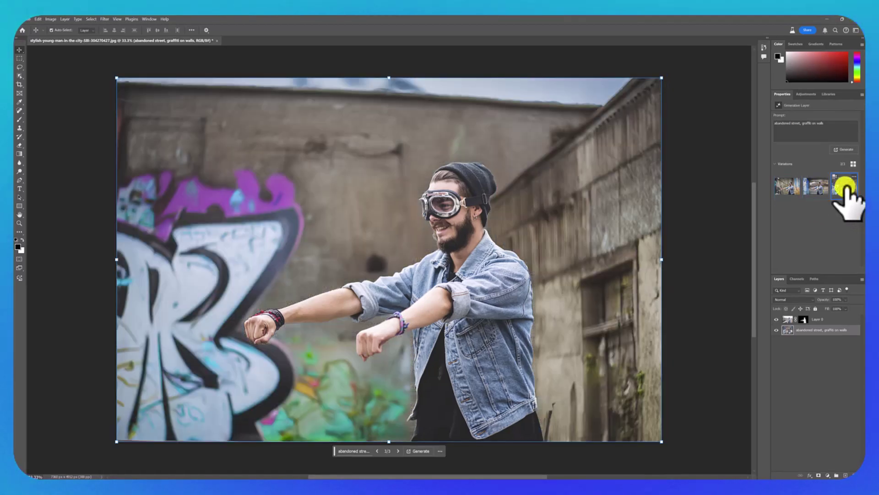
pyautogui.click(817, 187)
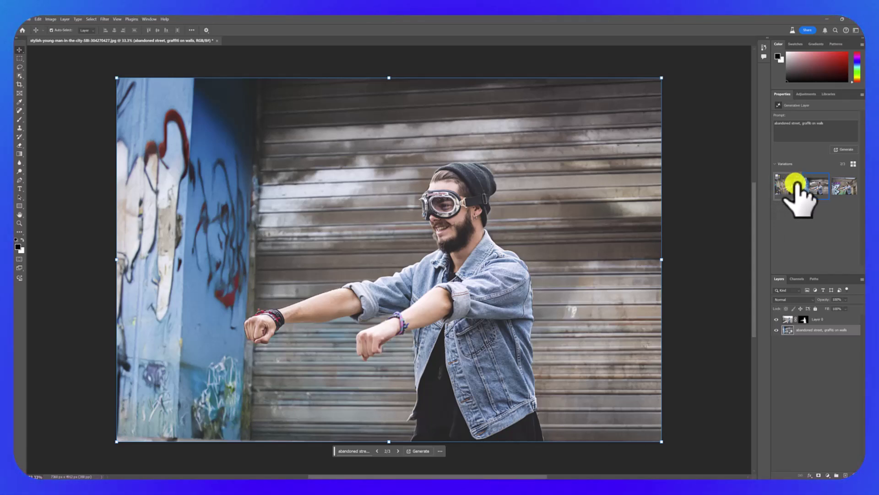
# - Generate backgrounds similar to the shutter wall and view the third of six variations
pyautogui.click(786, 185)
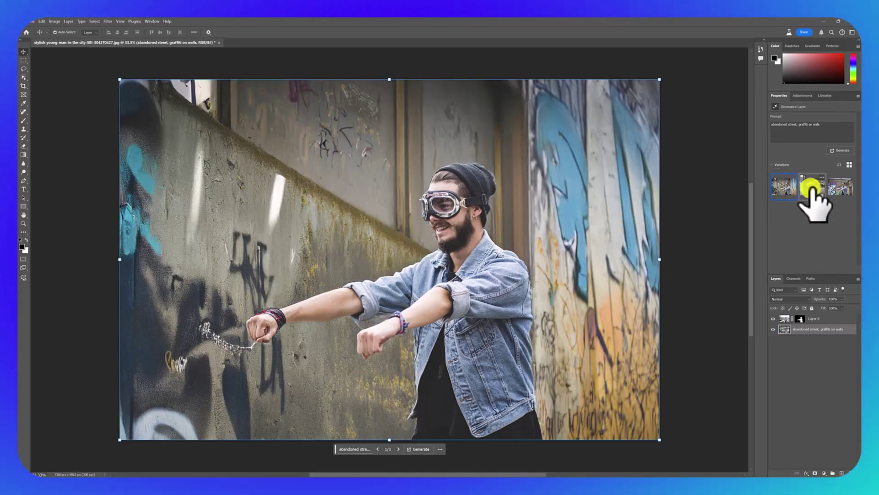
pyautogui.click(841, 187)
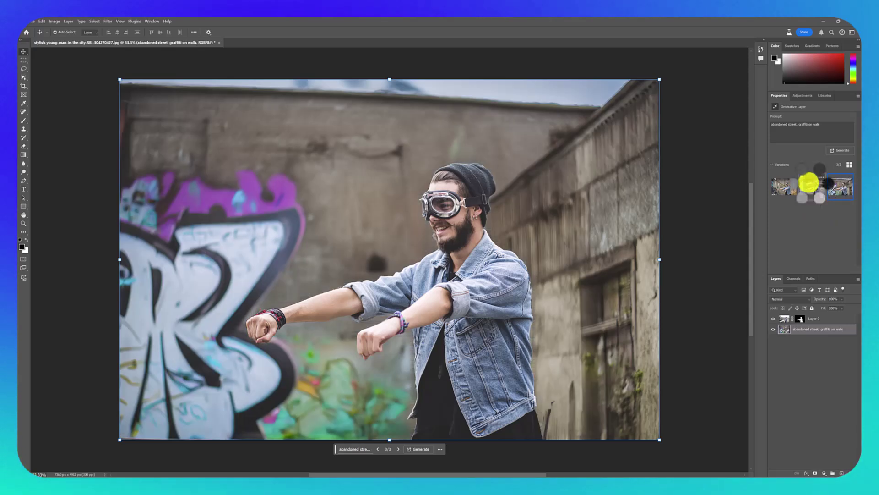
pyautogui.click(810, 185)
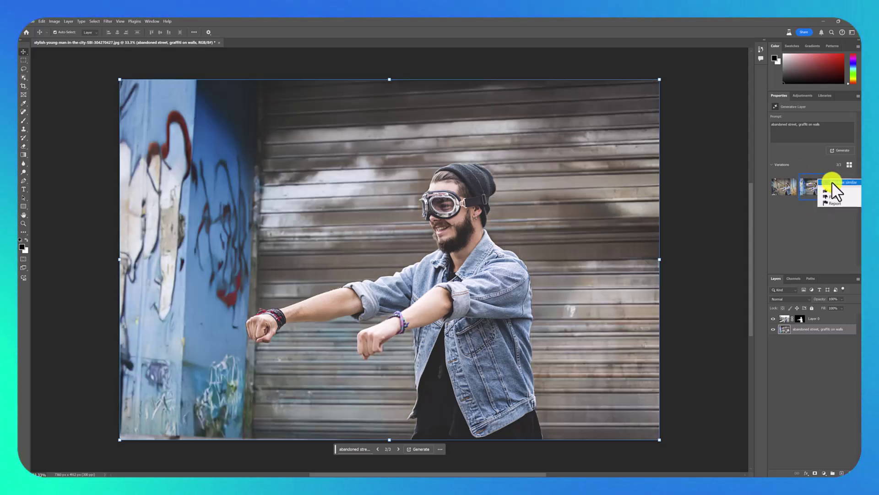
pyautogui.click(831, 181)
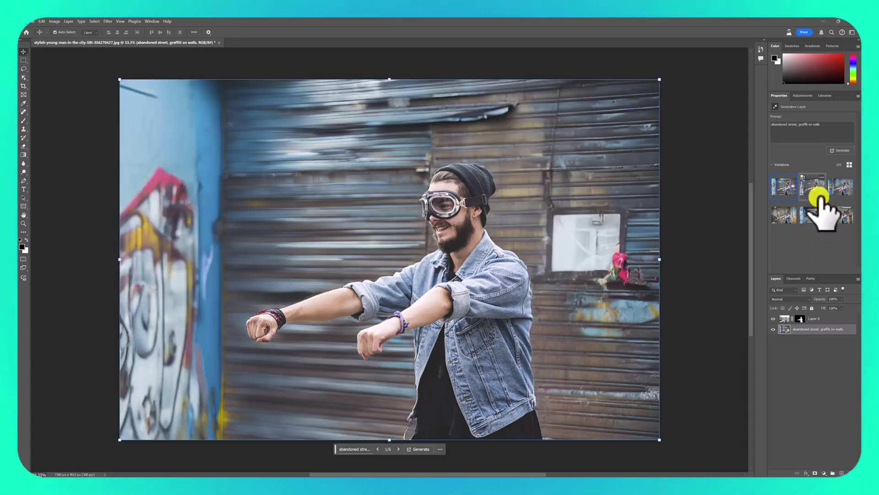
pyautogui.click(817, 188)
pyautogui.click(843, 185)
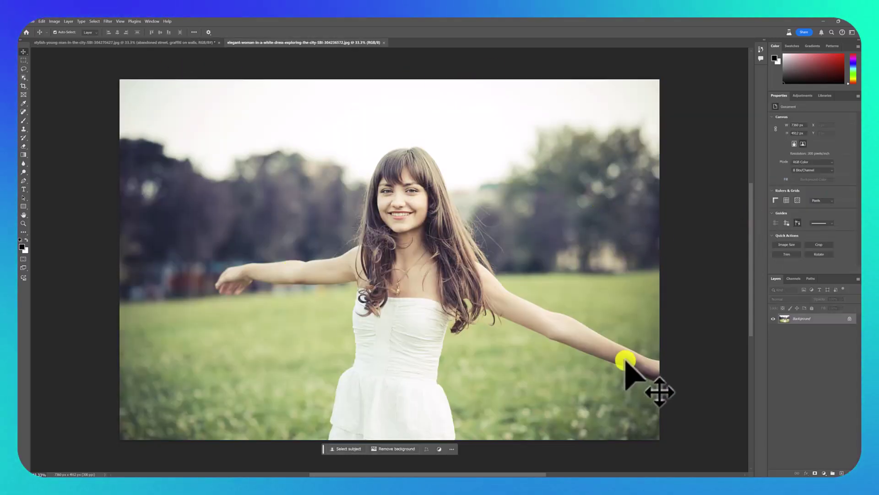
# - Generate an old English castle with a yellow-flower field behind the woman and compare the castle variations
pyautogui.click(394, 449)
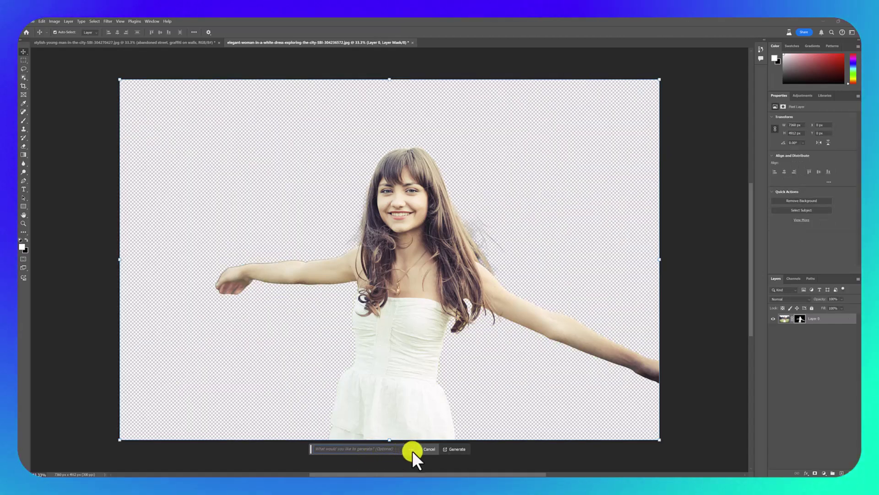
pyautogui.rightClick(412, 450)
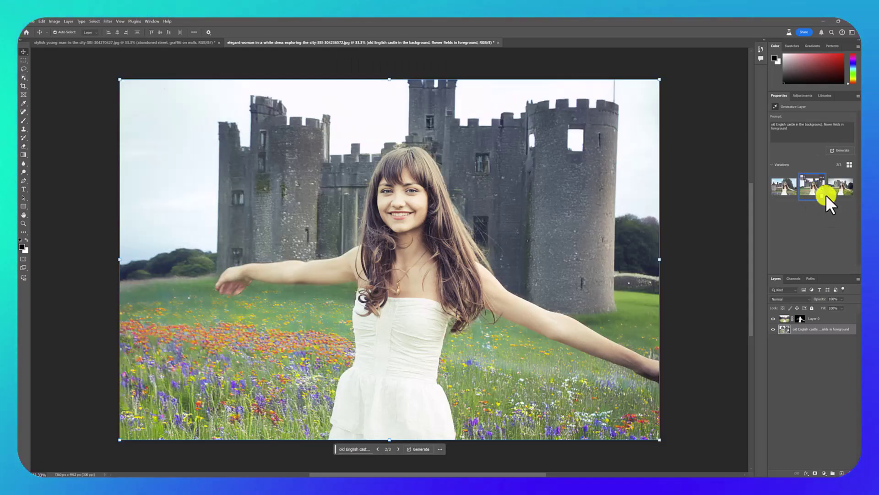
pyautogui.click(837, 192)
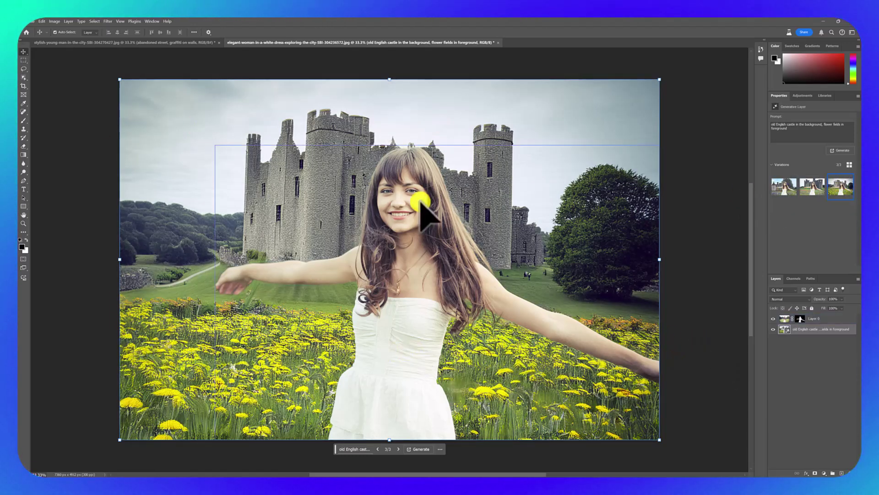
pyautogui.click(783, 183)
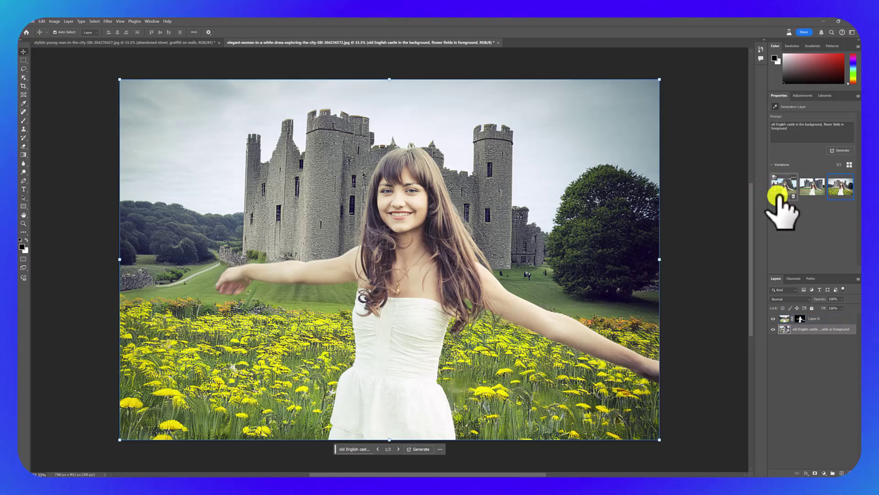
# - Apply Enhance Detail to the castle variation, compare it with Undo/Redo, then zoom out
pyautogui.click(840, 190)
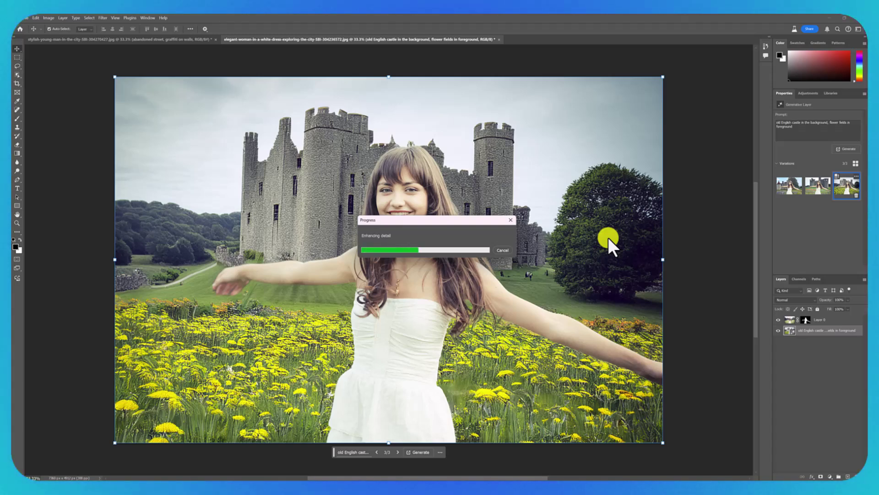
pyautogui.click(35, 18)
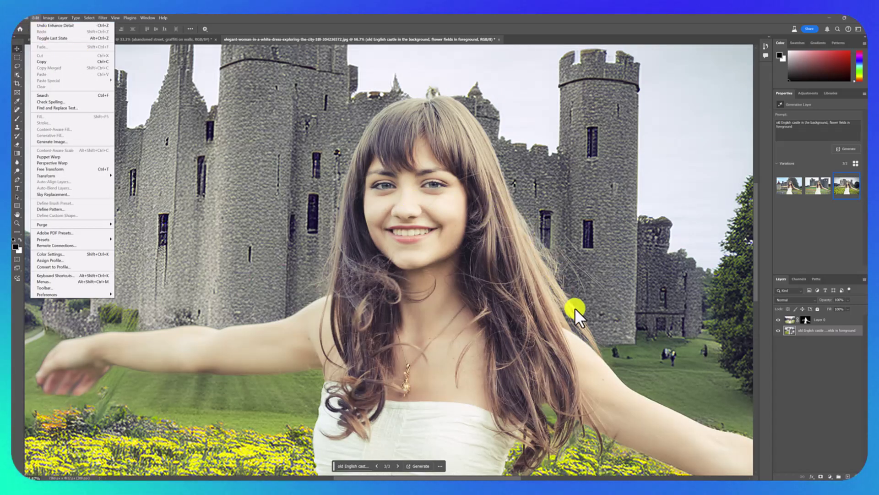
pyautogui.click(76, 25)
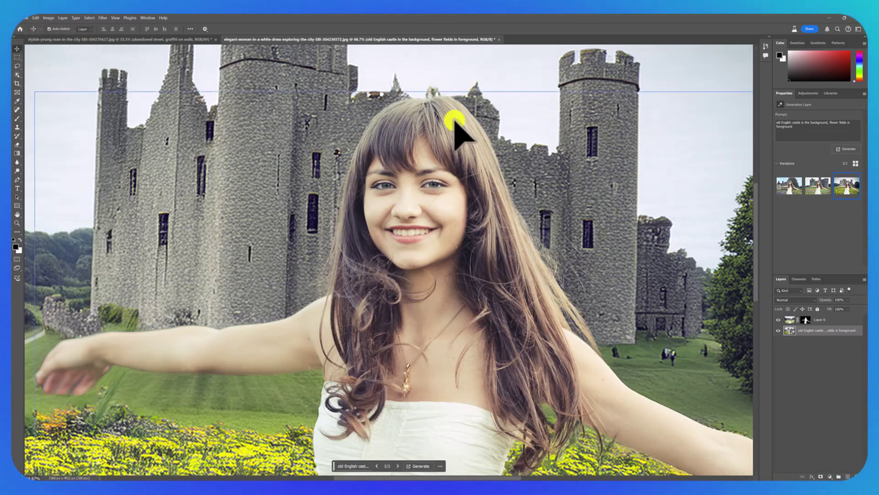
pyautogui.click(37, 17)
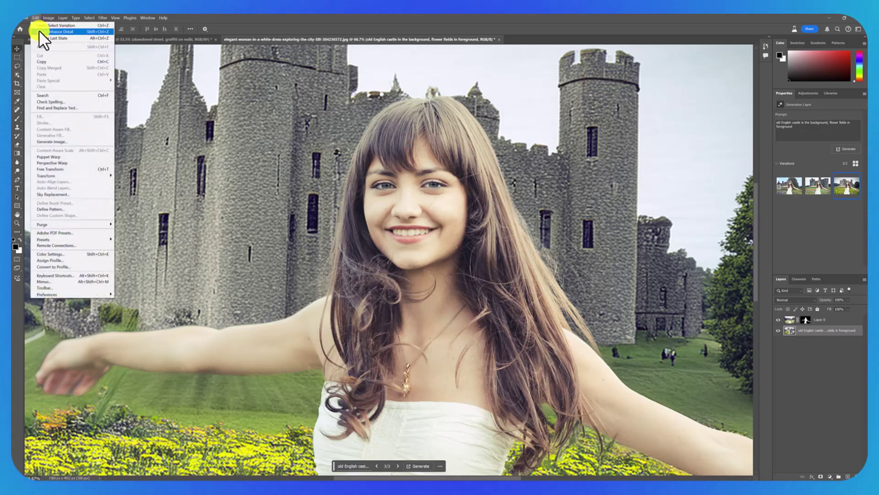
pyautogui.click(40, 31)
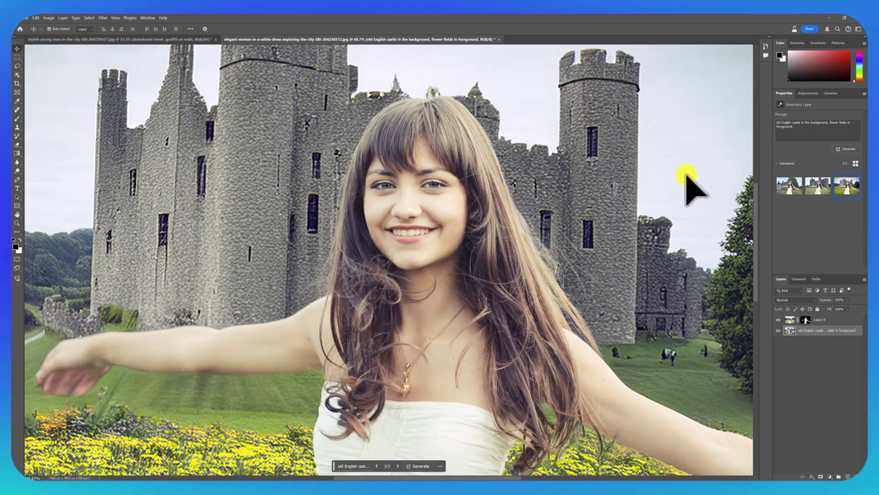
pyautogui.hotkey('ctrl', '-')
pyautogui.hotkey('ctrl', '-')
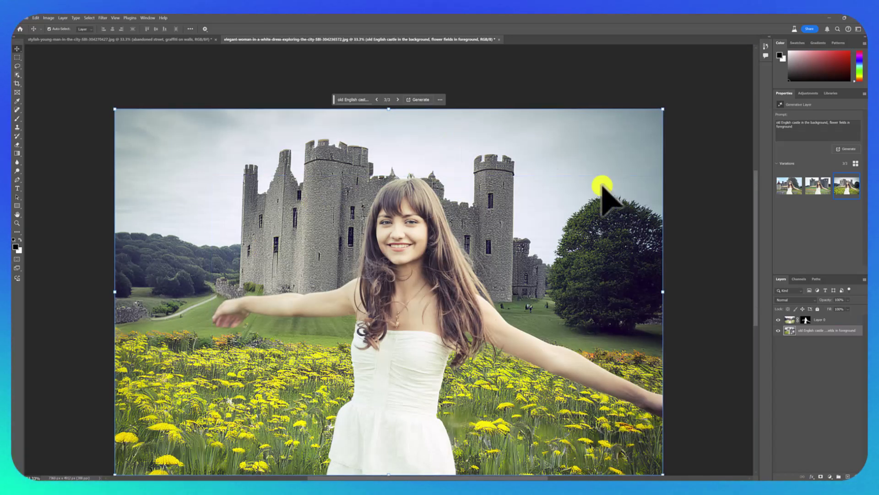
# - Draw a rectangular selection over the horizon, right of centre
pyautogui.click(35, 18)
pyautogui.click(39, 26)
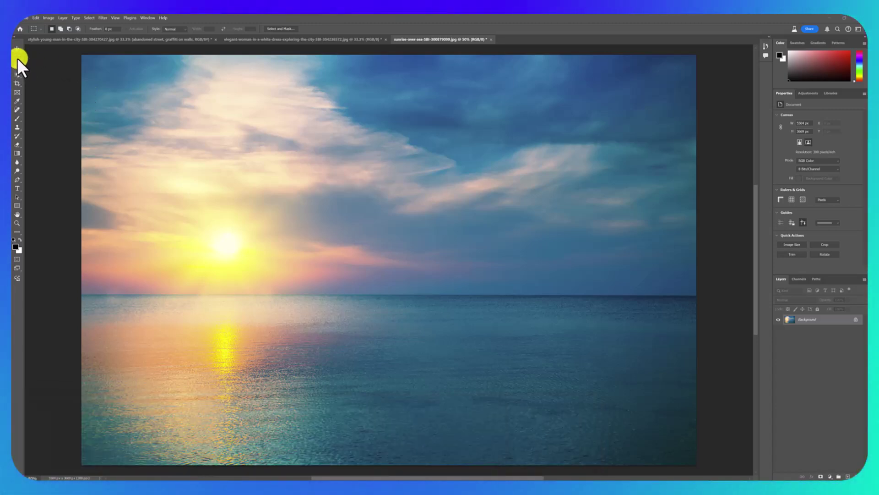
pyautogui.click(17, 57)
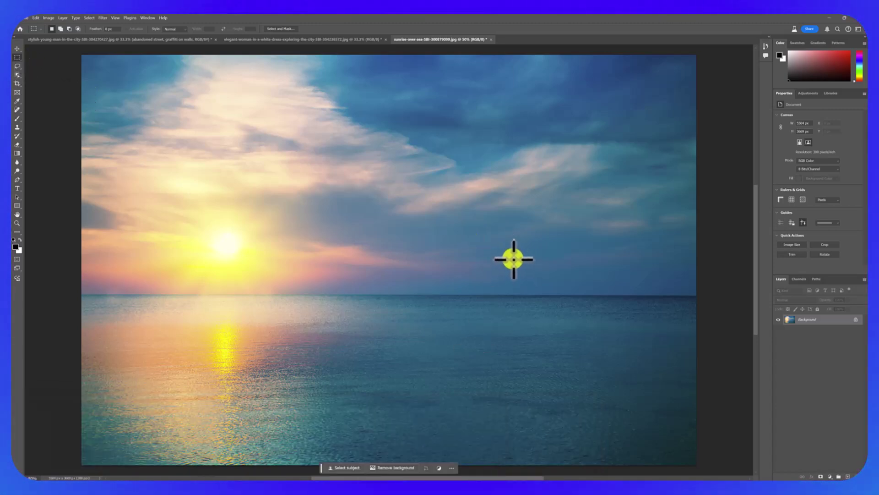
pyautogui.moveTo(513, 260); pyautogui.dragTo(621, 338)
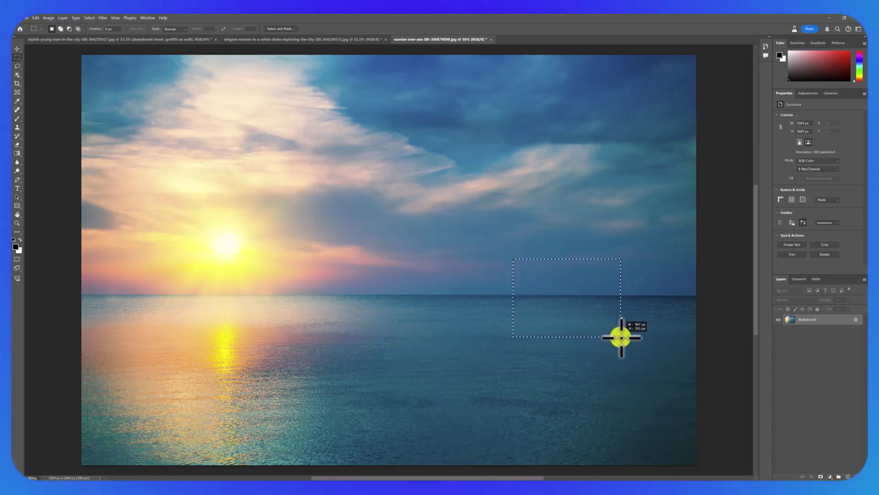
# - Generate a 'white sailboat' in the selection and browse its variations
pyautogui.click(522, 346)
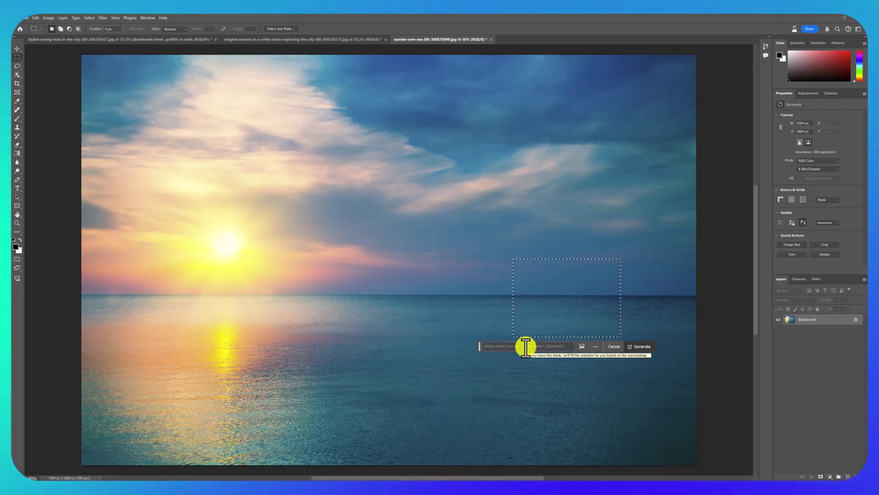
pyautogui.write('white sailbo')
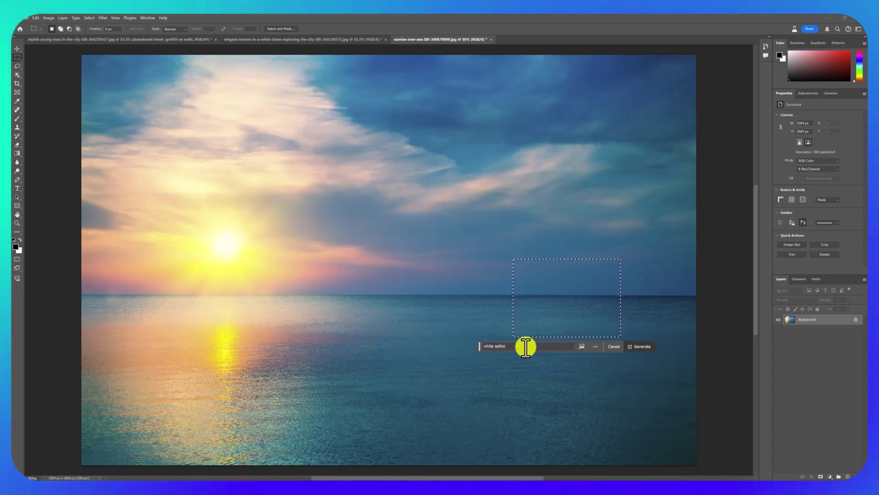
pyautogui.write('at')
pyautogui.click(637, 347)
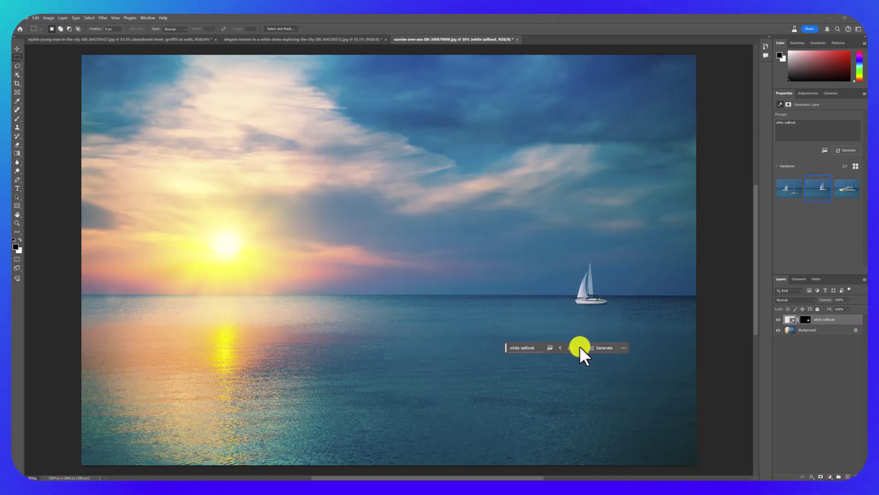
pyautogui.click(580, 347)
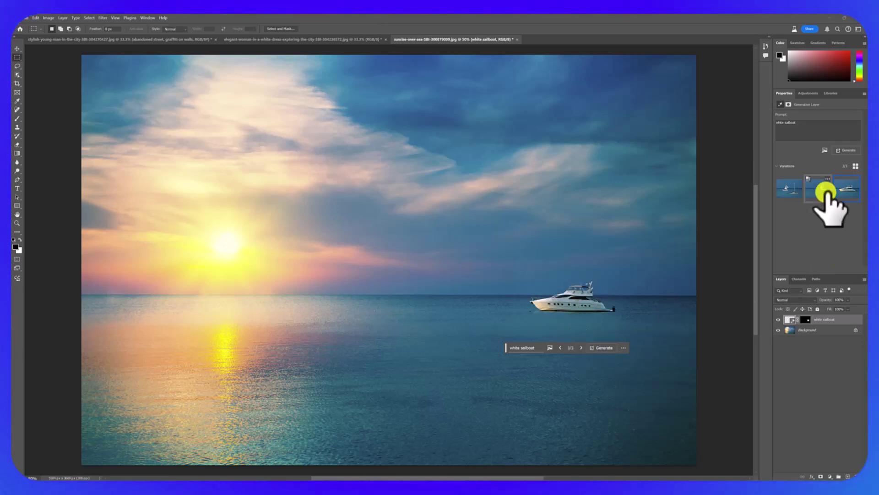
# - Generate similar sailboat variations and pick the one with the larger sailboat
pyautogui.click(559, 347)
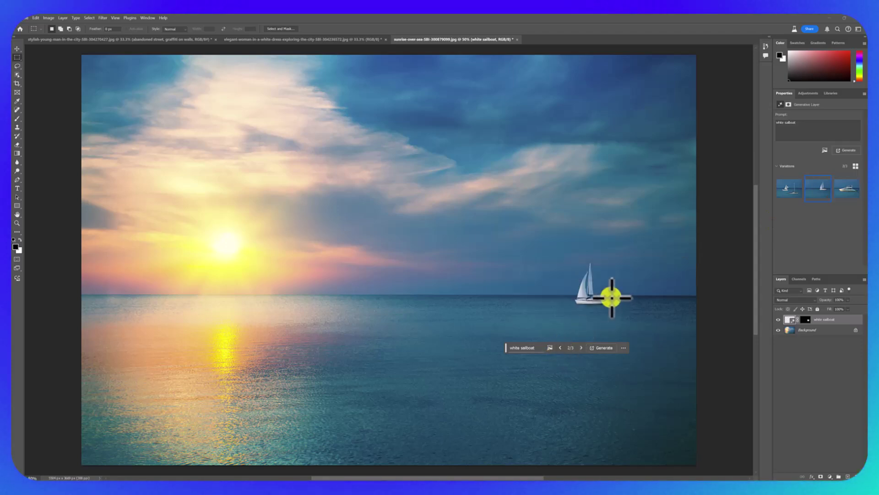
pyautogui.moveTo(818, 189)
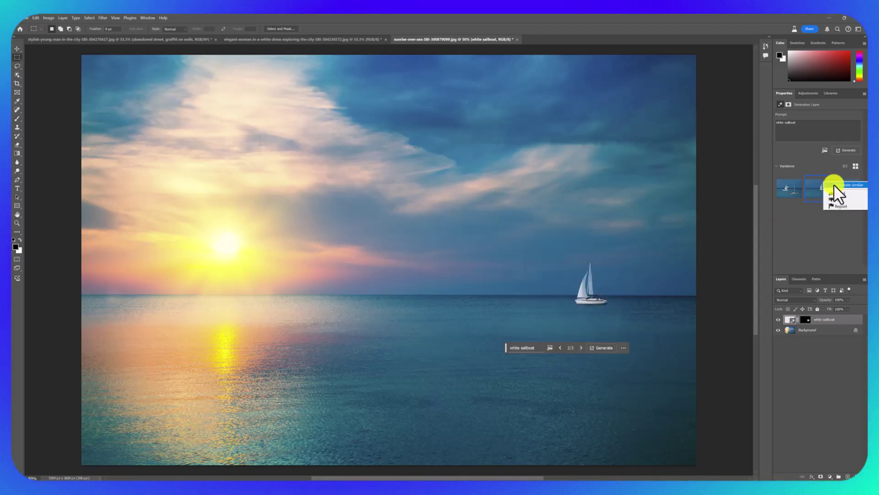
pyautogui.click(834, 184)
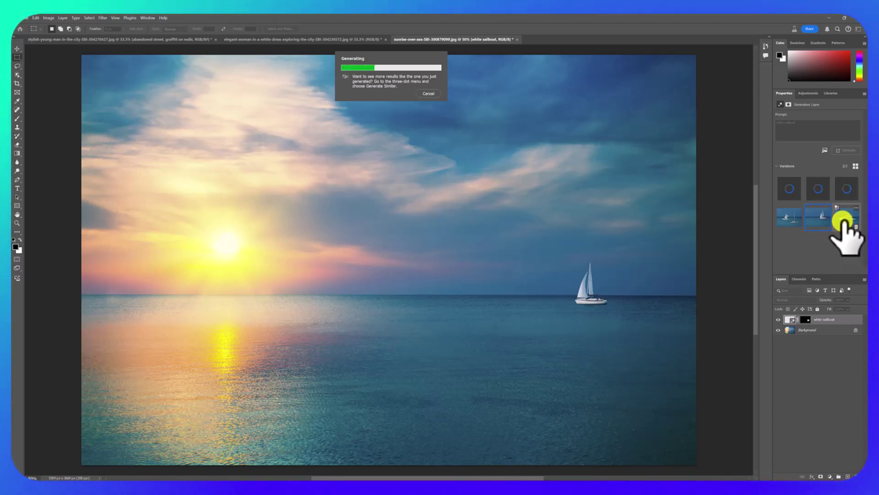
pyautogui.click(845, 189)
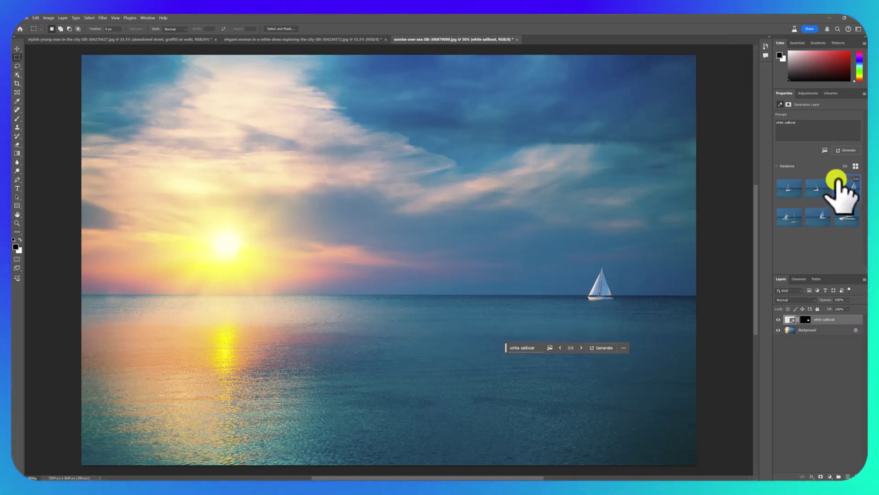
# - Enlarge the 16:9 crop frame up and left beyond the photo and reposition the image
pyautogui.click(17, 83)
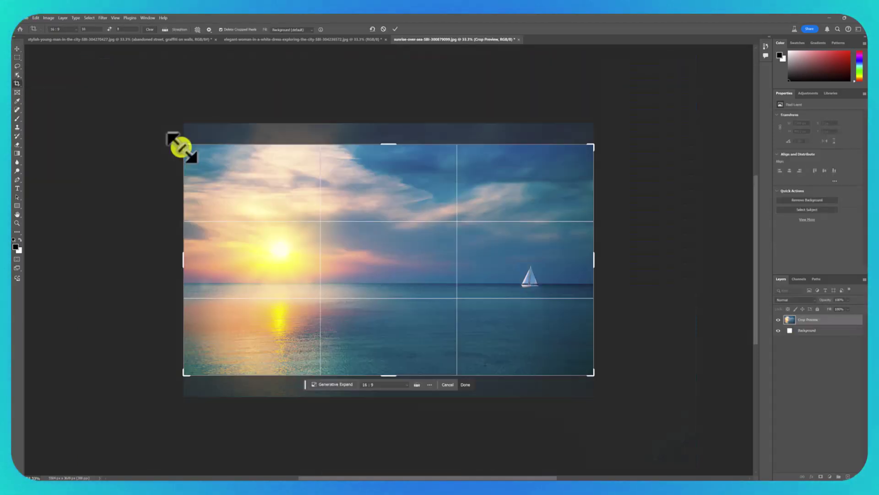
pyautogui.moveTo(181, 146); pyautogui.dragTo(85, 114)
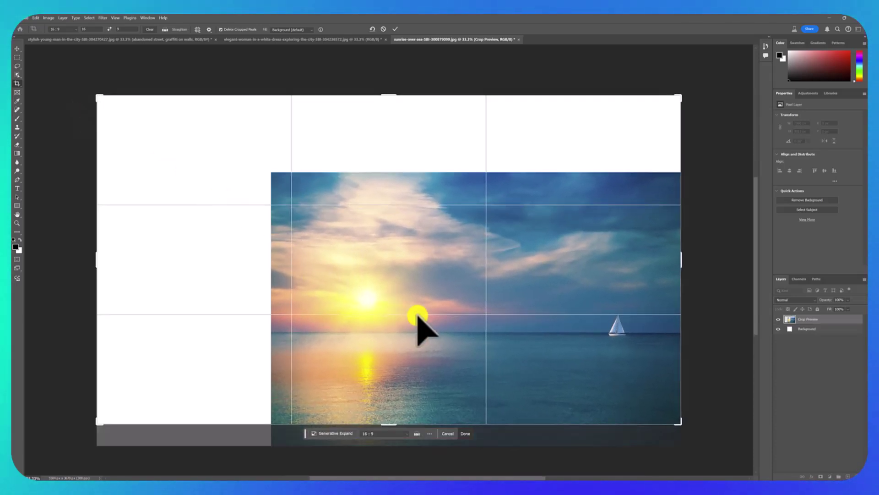
pyautogui.moveTo(418, 324); pyautogui.dragTo(420, 295)
# - Fill the added canvas with Generative Expand and choose the third variation
pyautogui.click(342, 430)
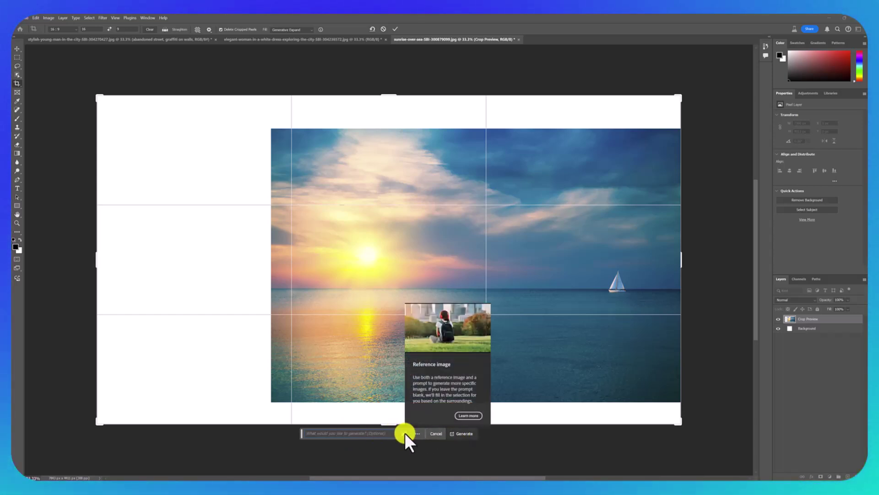
pyautogui.click(456, 431)
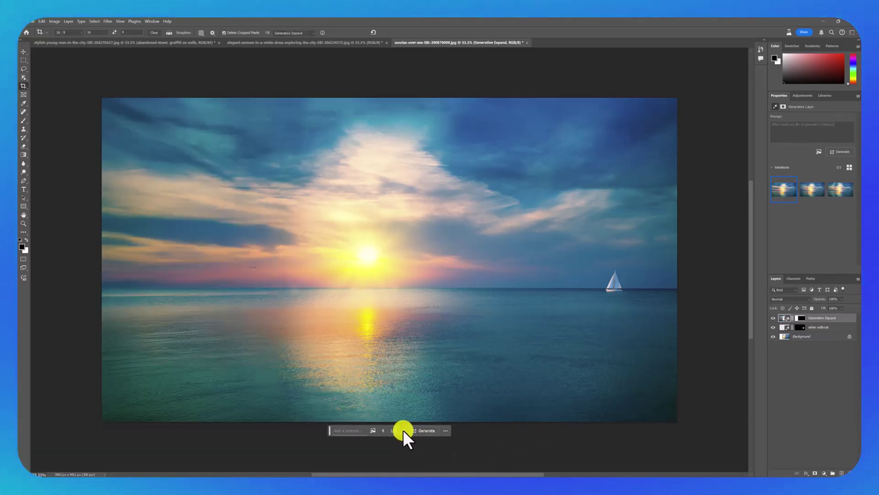
pyautogui.click(403, 430)
pyautogui.click(403, 430)
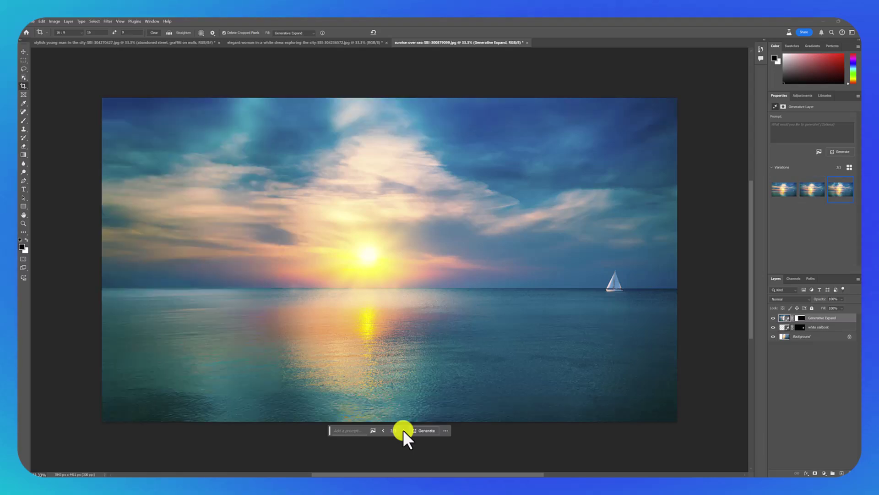